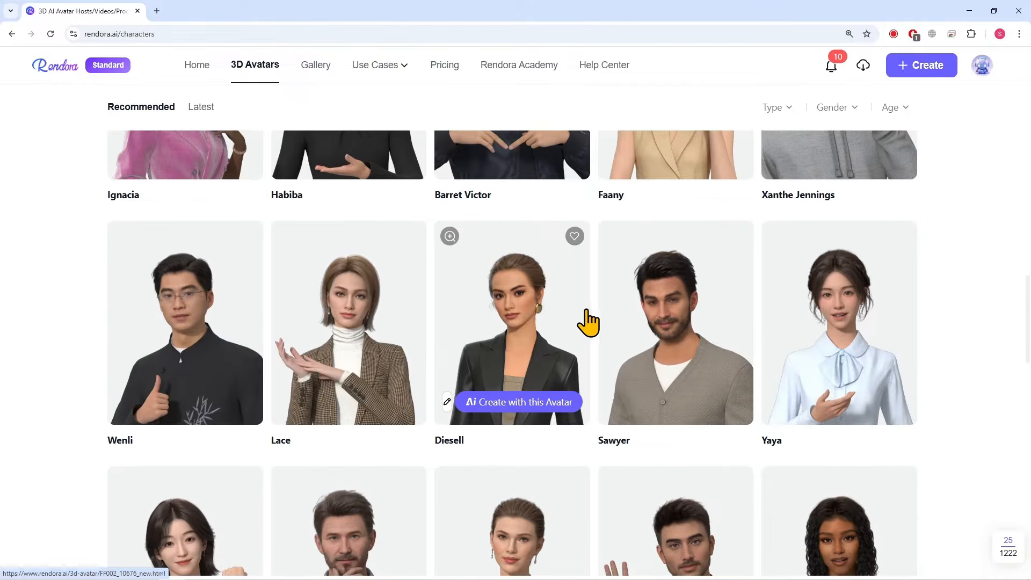
Return to the home page and look through the Start with a Template gallery and the video and avatar creation options
click(12, 34)
scroll(195, 233, down, 2)
scroll(194, 234, down, 4)
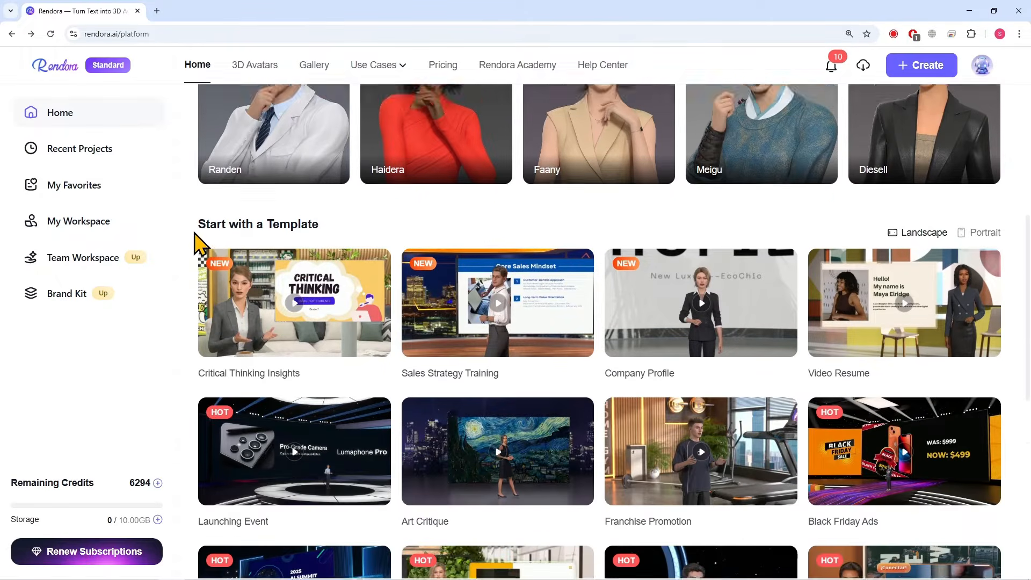
drag(236, 193, 306, 193)
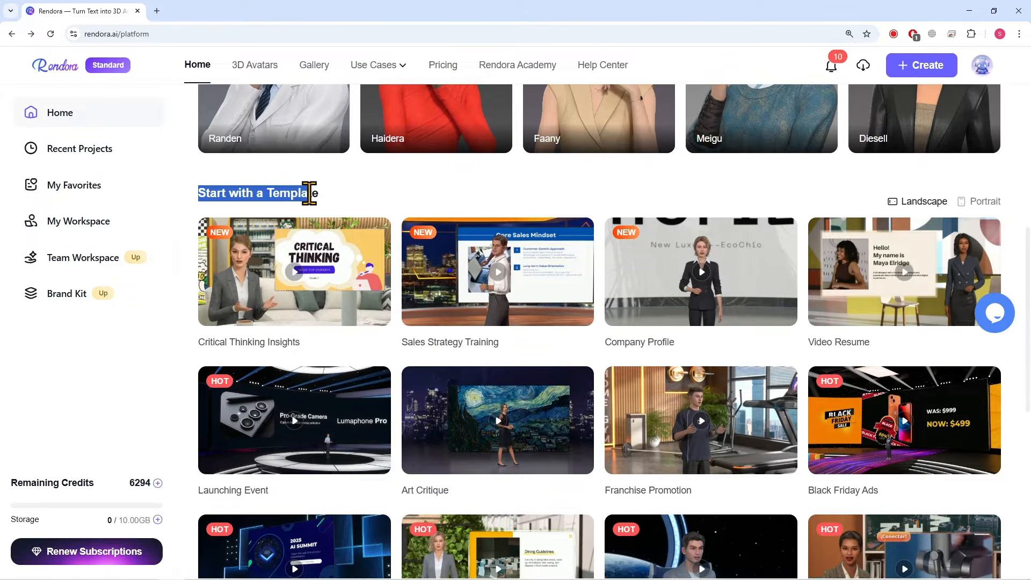
scroll(290, 204, down, 3)
scroll(399, 275, down, 5)
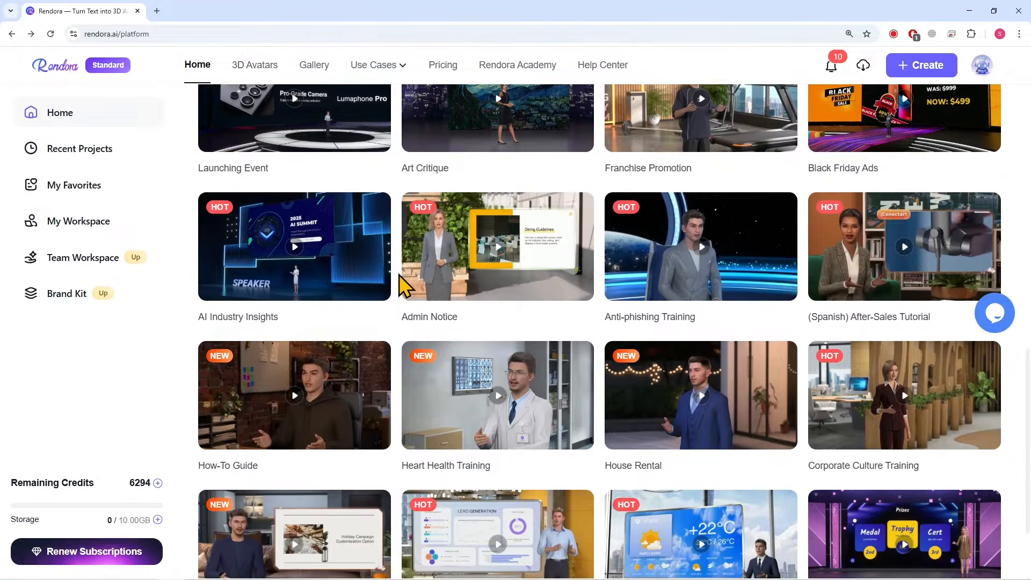
mouse_move(349, 326)
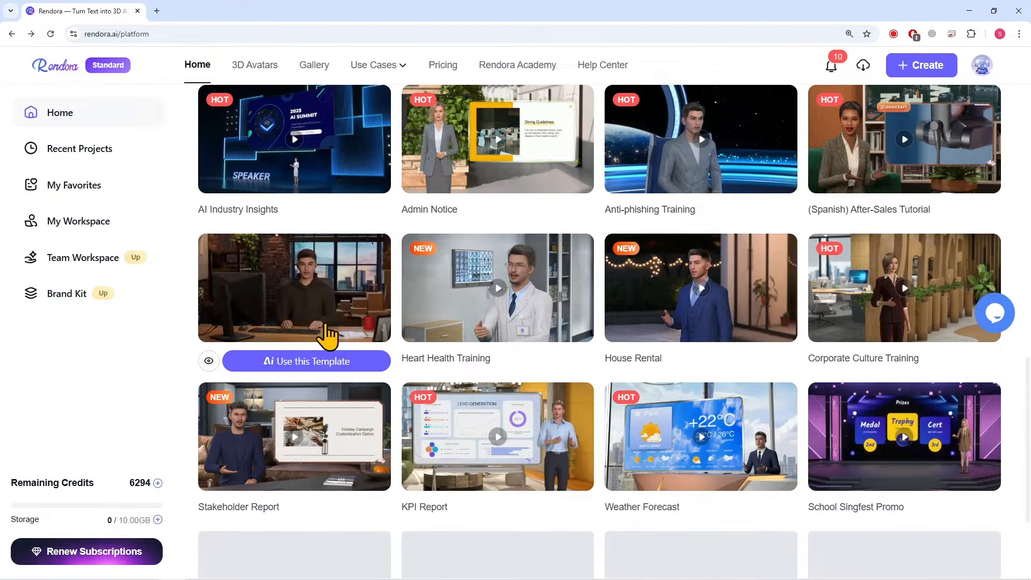
scroll(622, 351, down, 2)
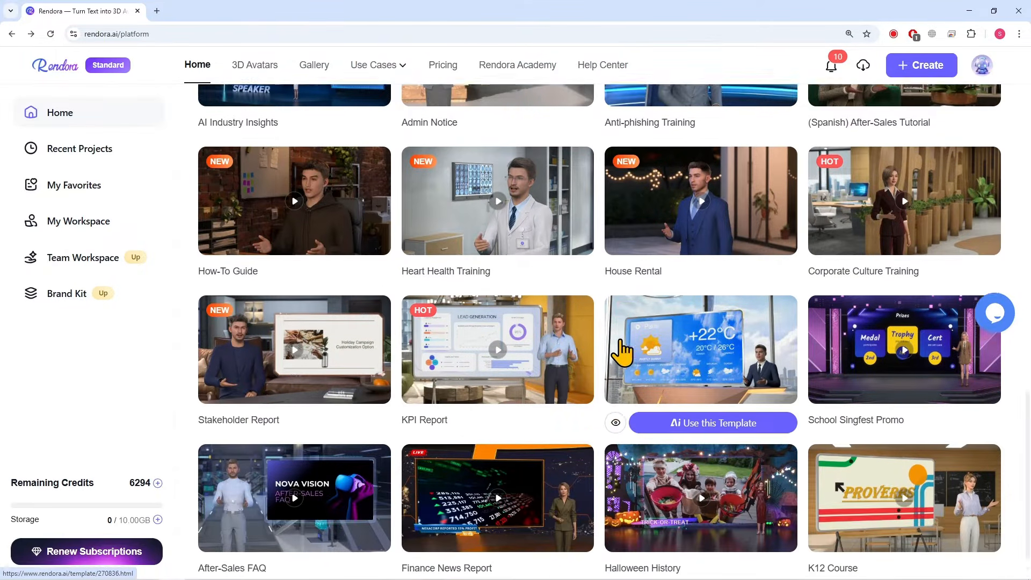
scroll(623, 352, down, 1)
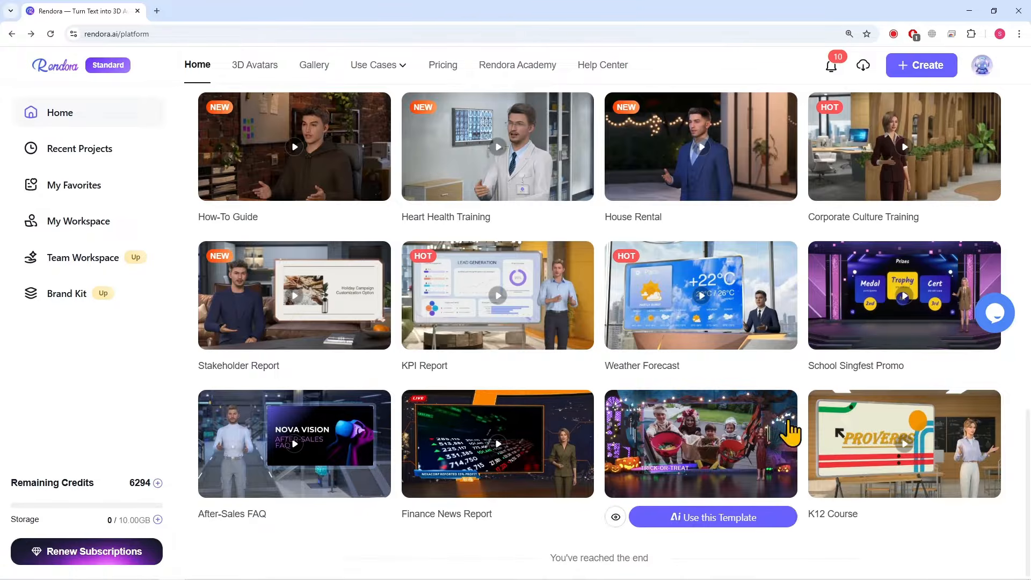
scroll(385, 292, up, 5)
mouse_move(562, 313)
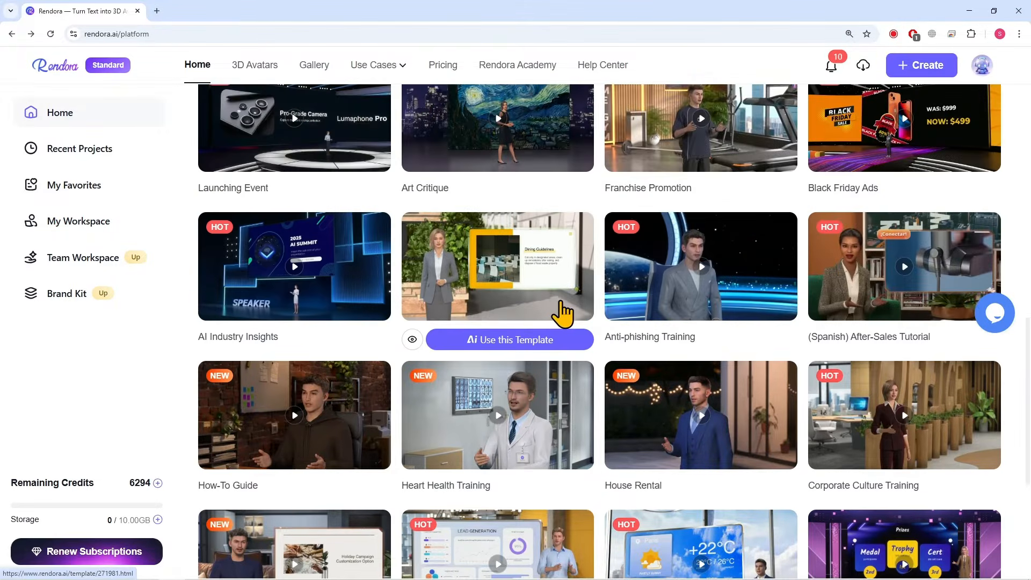
scroll(562, 313, up, 14)
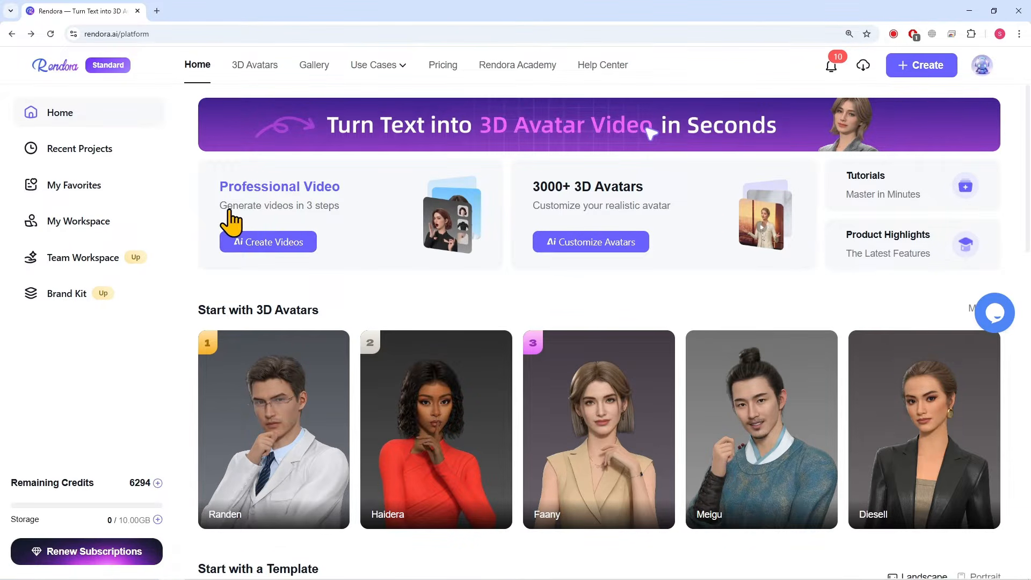
drag(228, 208, 283, 208)
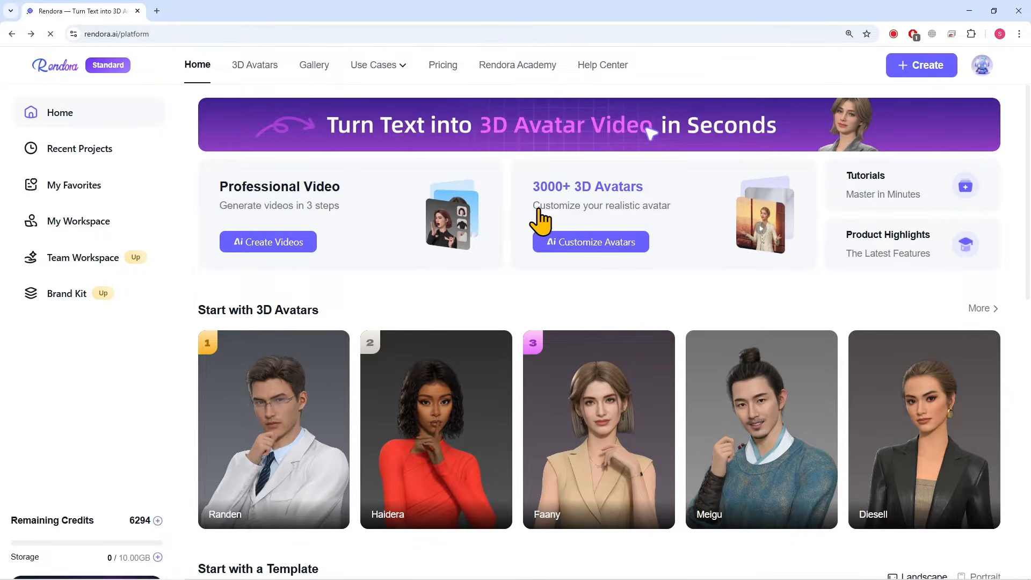
drag(649, 213, 672, 213)
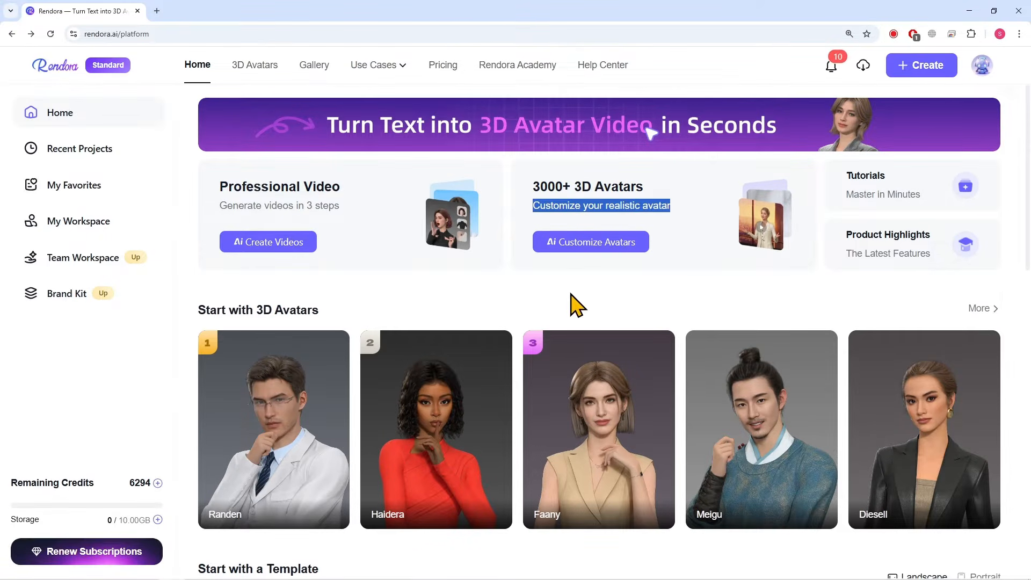
Open the professional video creator and examine its template library, AI script and PPT starting options
click(240, 239)
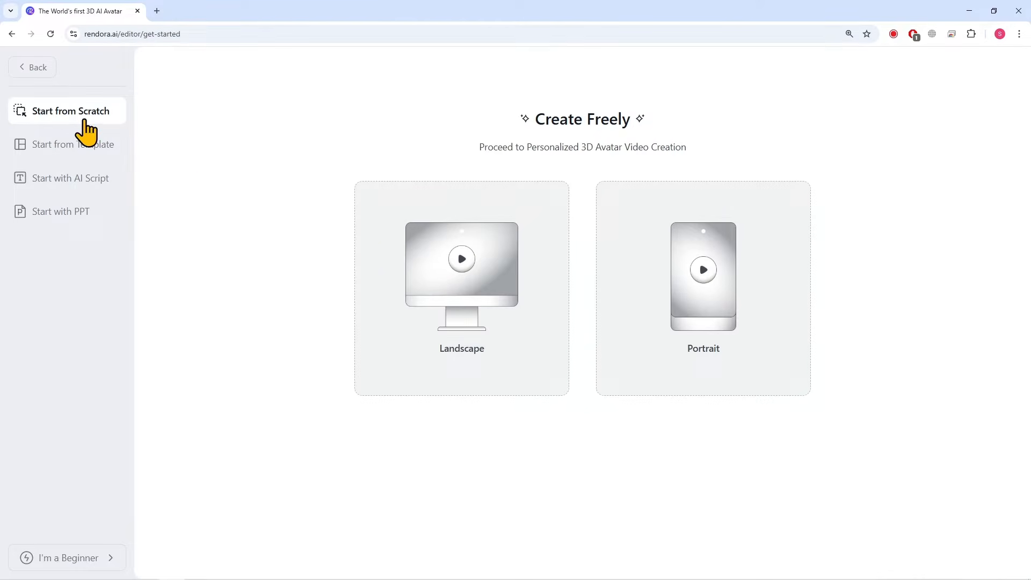
click(64, 146)
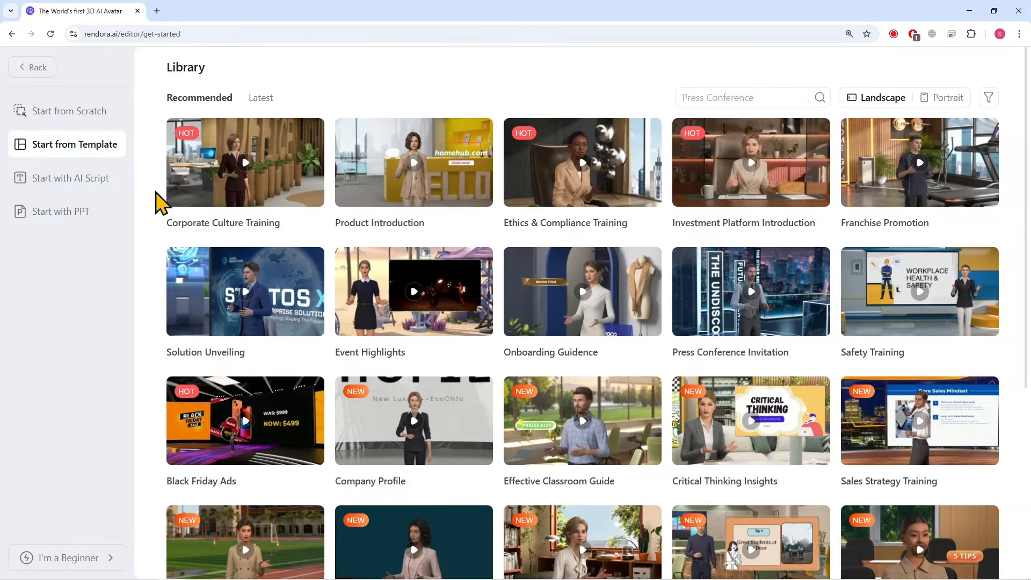
scroll(224, 277, down, 5)
scroll(225, 277, up, 5)
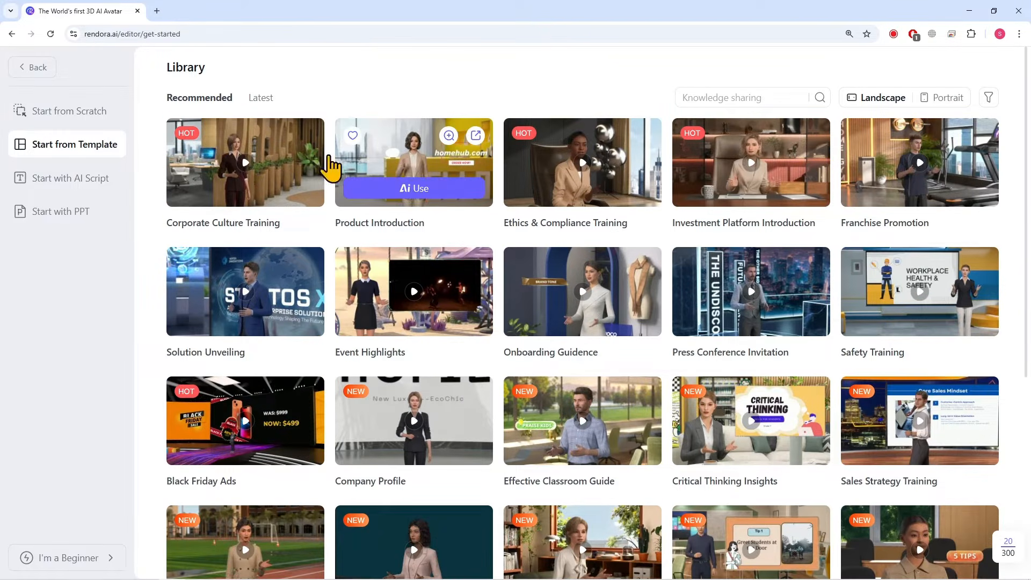
click(80, 183)
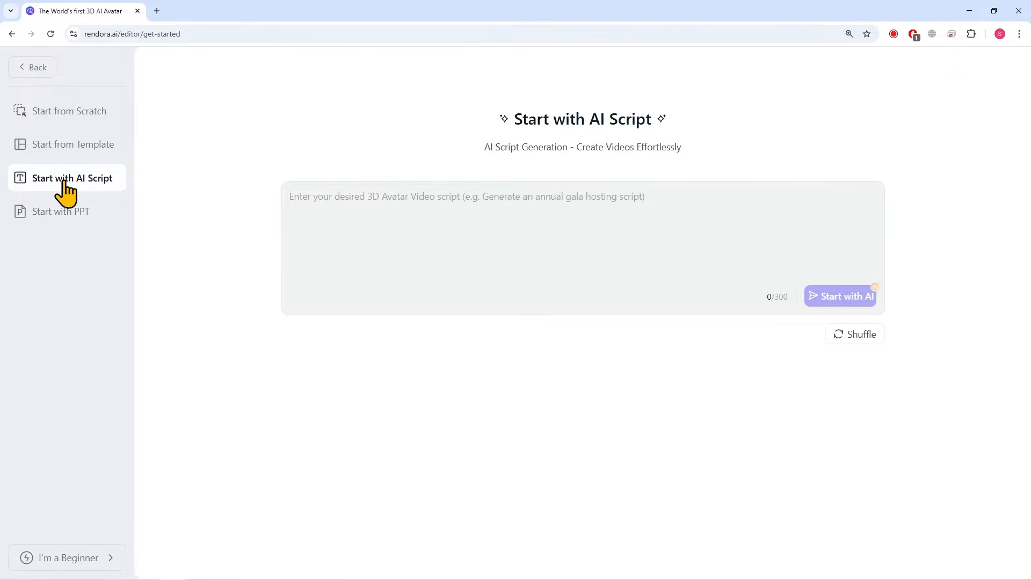
click(81, 220)
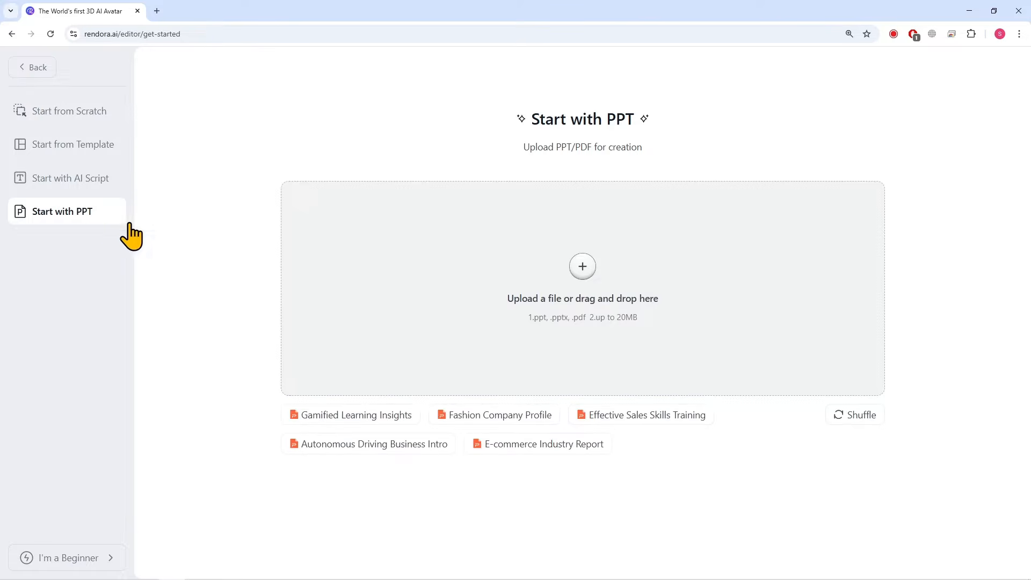
Generate an AI script from a prompt welcoming viewers, giving the presenter's name and introducing a tutorial about the world's best AI avatar tool
click(62, 191)
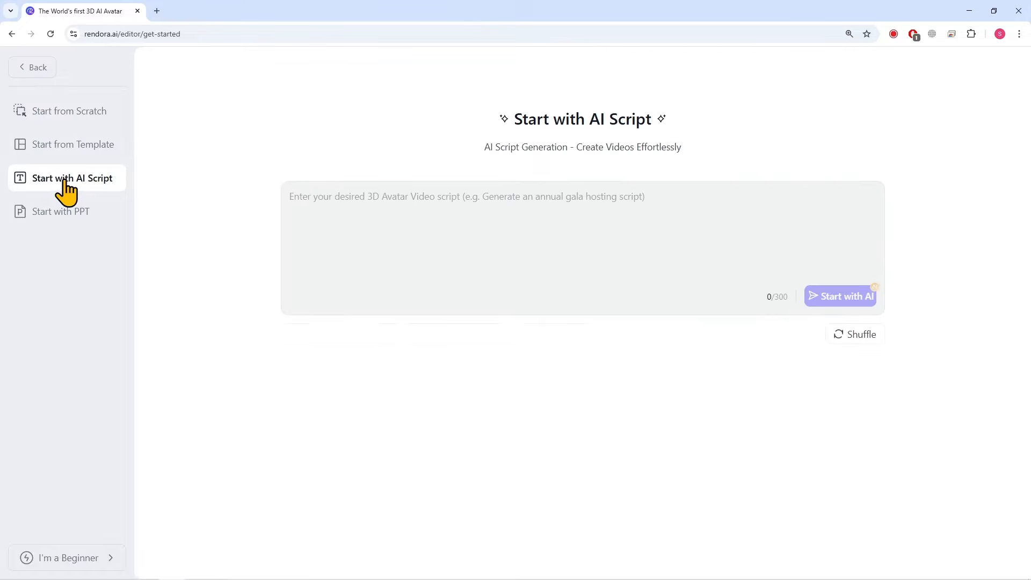
click(300, 211)
text(Wel)
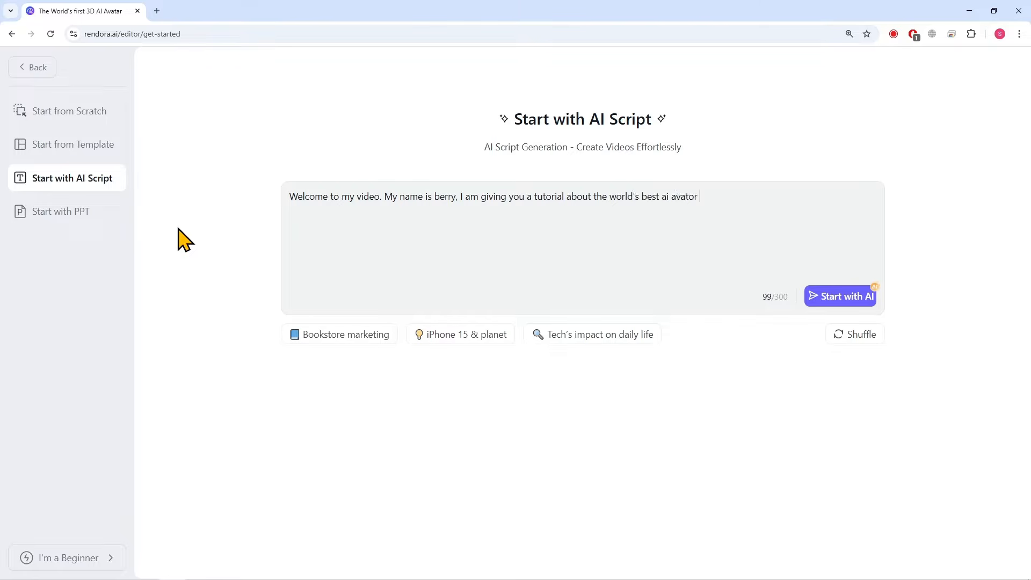
click(834, 299)
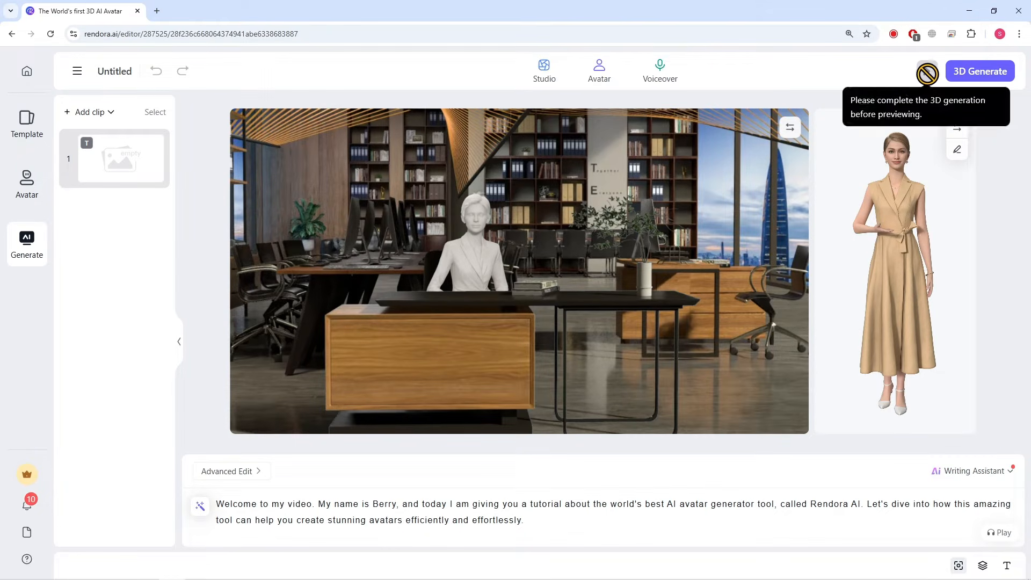
Generate the 3D avatar video from the script, export it and return to the home page
click(990, 75)
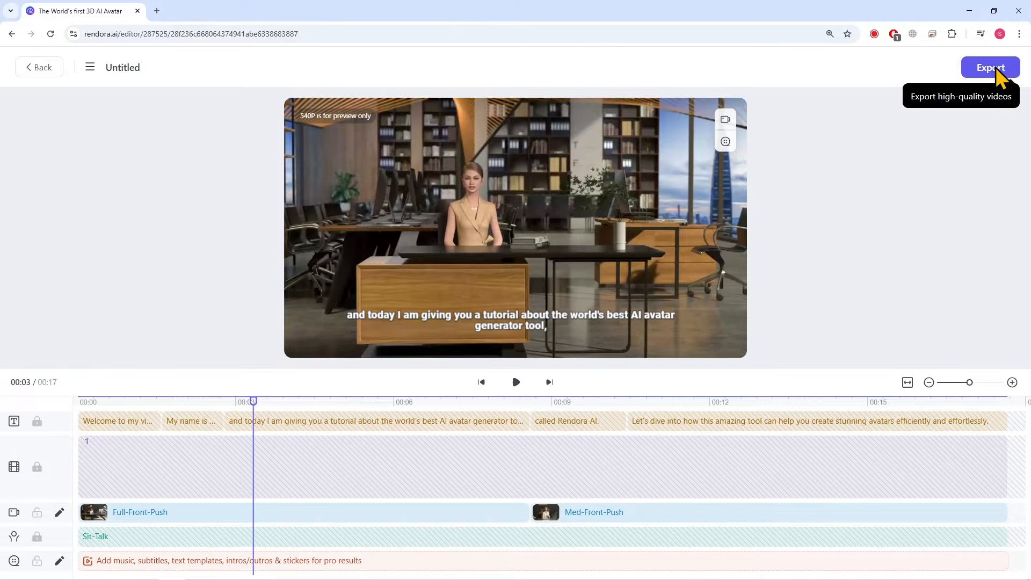
click(990, 69)
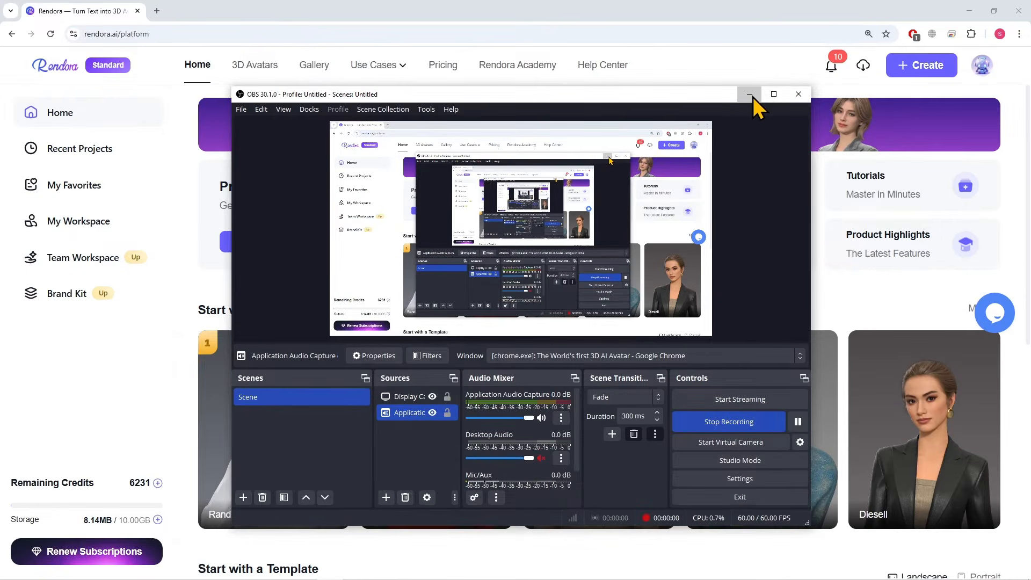
click(752, 96)
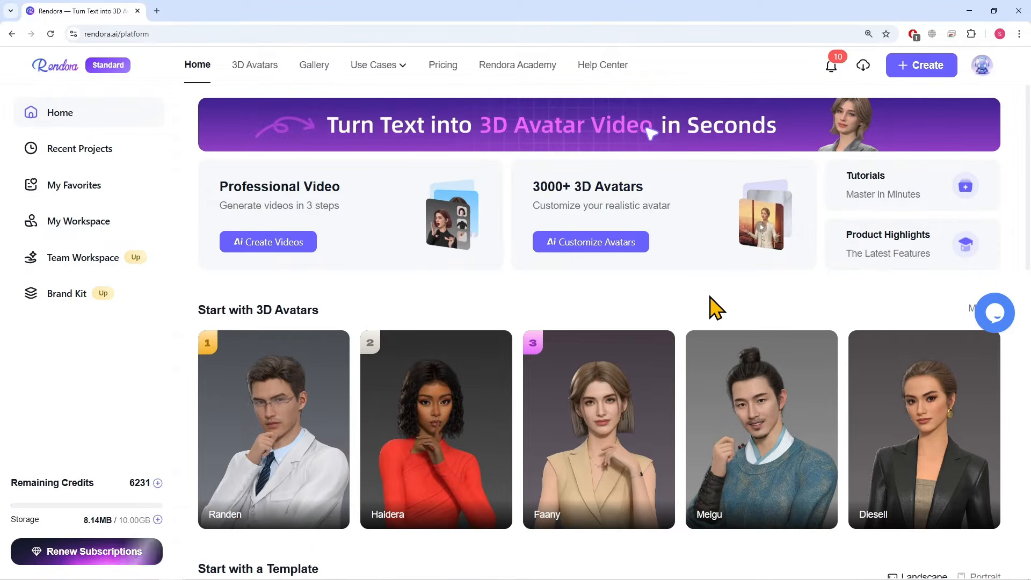
Browse the full 3D avatar library and start a new video with the Ziggy avatar
scroll(724, 301, down, 1)
click(978, 255)
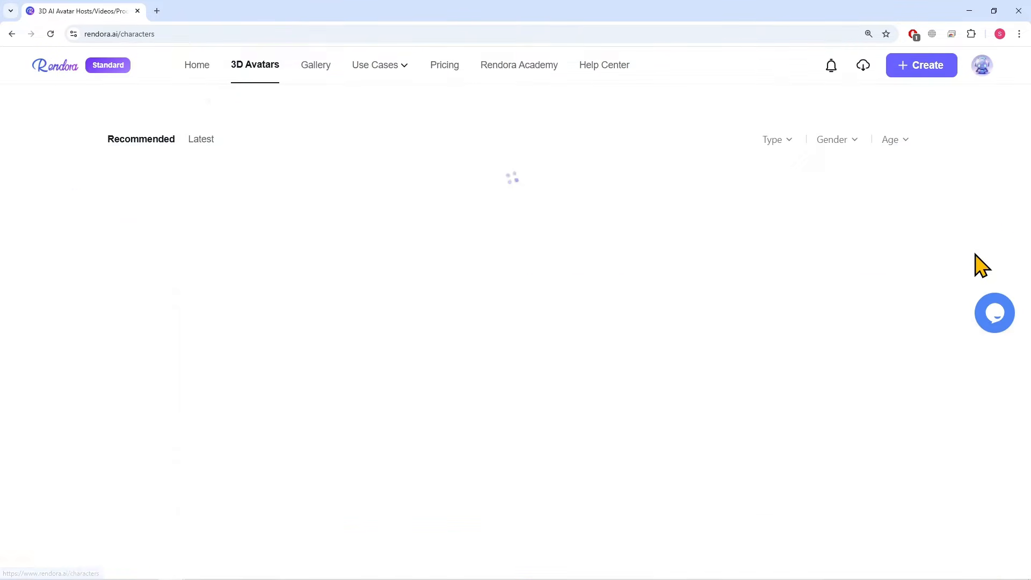
scroll(97, 314, down, 4)
scroll(86, 311, down, 7)
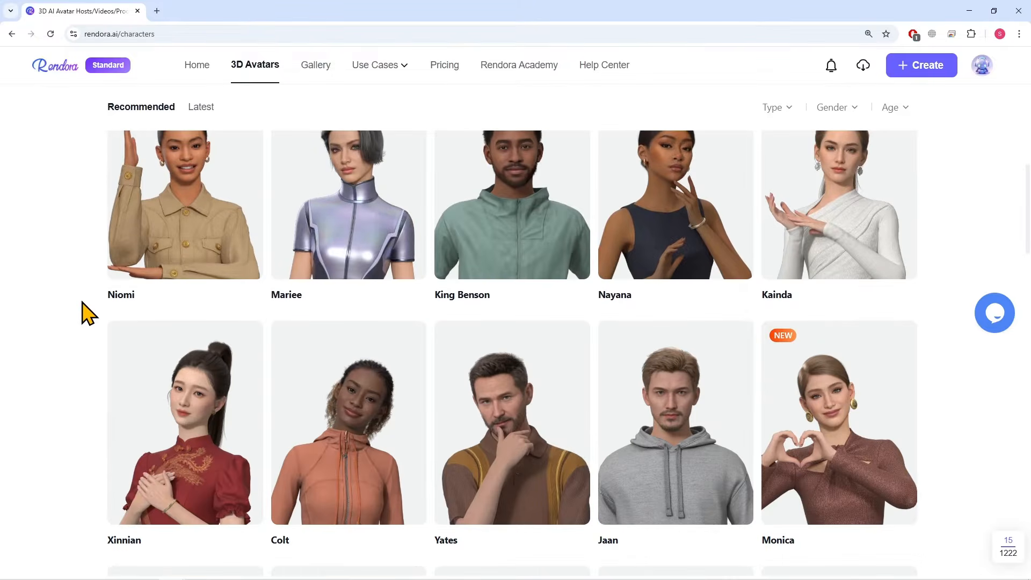
scroll(86, 312, up, 2)
scroll(569, 333, down, 5)
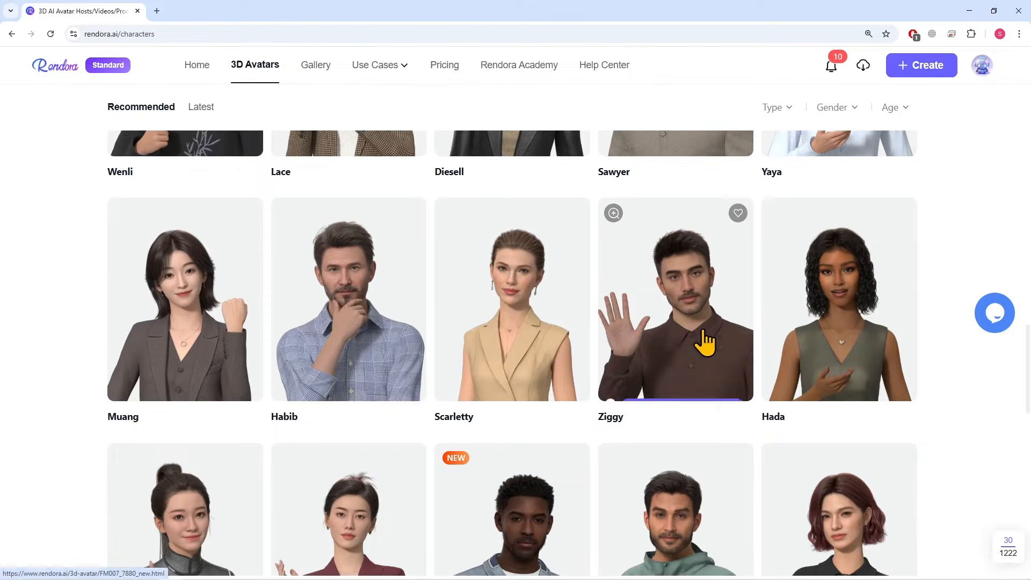
click(675, 382)
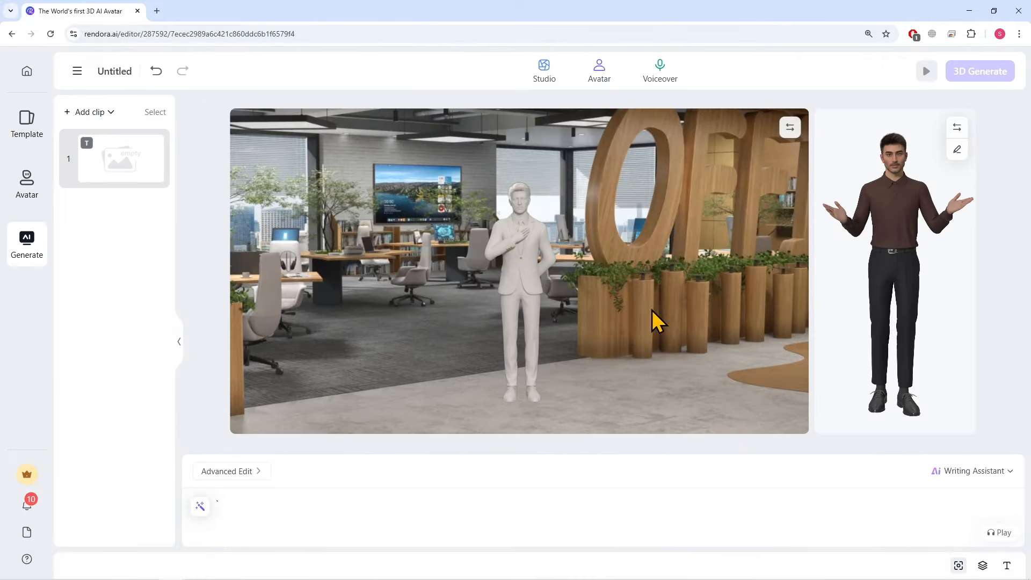
Open the Ziggy avatar for editing and rotate its preview in both directions
click(957, 152)
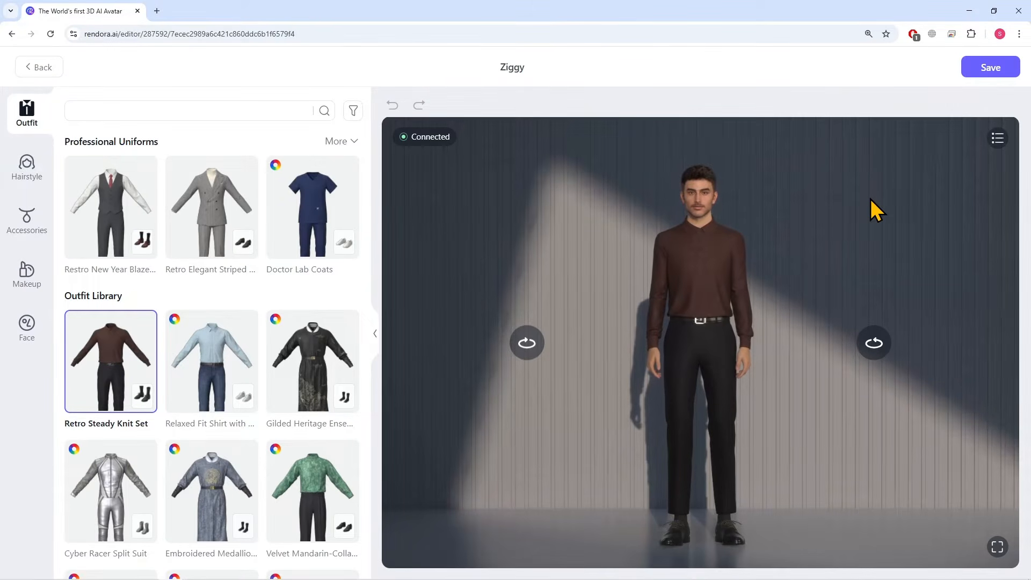
click(879, 345)
click(529, 345)
drag(598, 325, 561, 341)
click(528, 345)
click(865, 346)
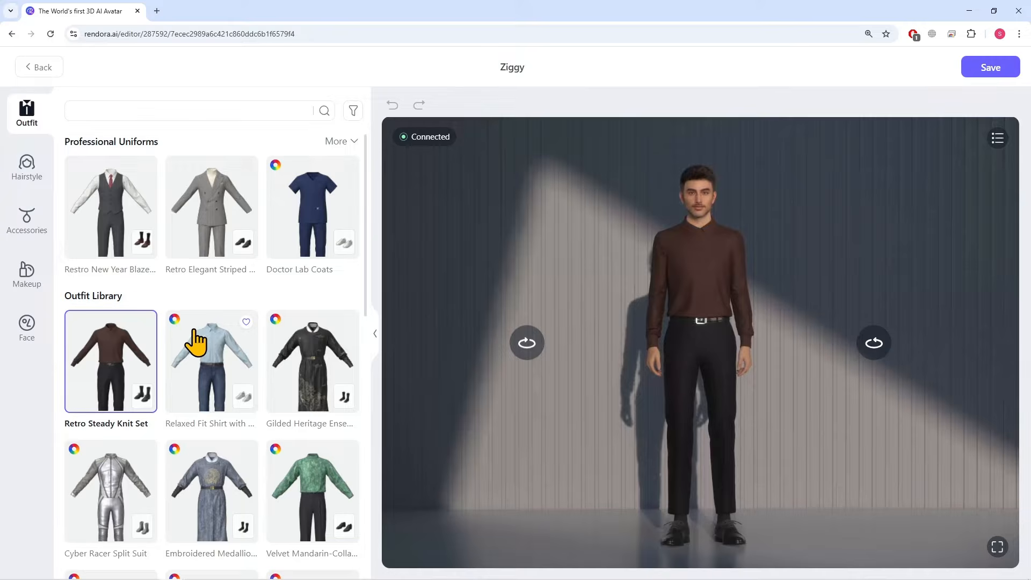
Try the silver Cyber Racer Split Suit on the avatar
scroll(195, 335, down, 5)
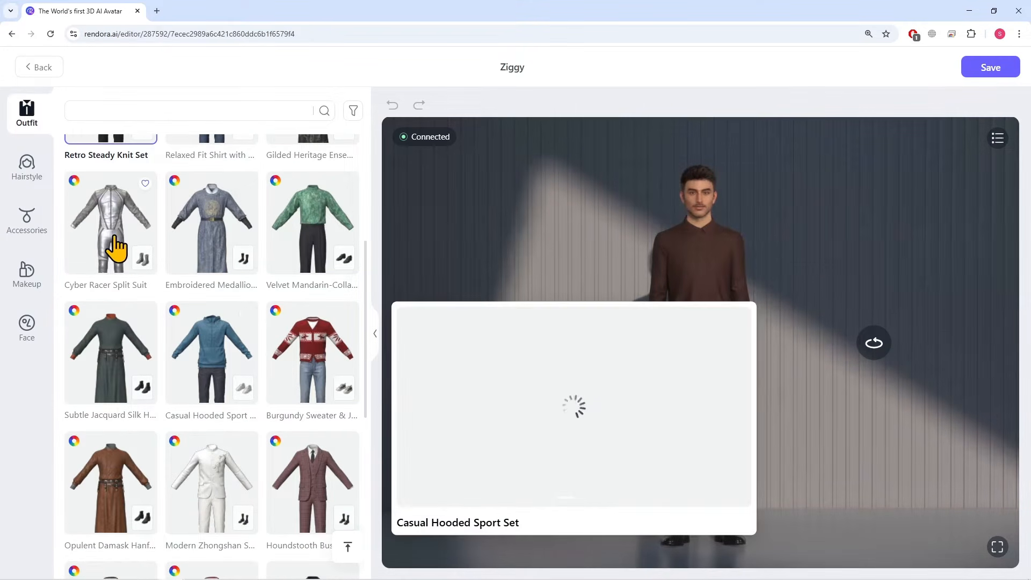
click(115, 248)
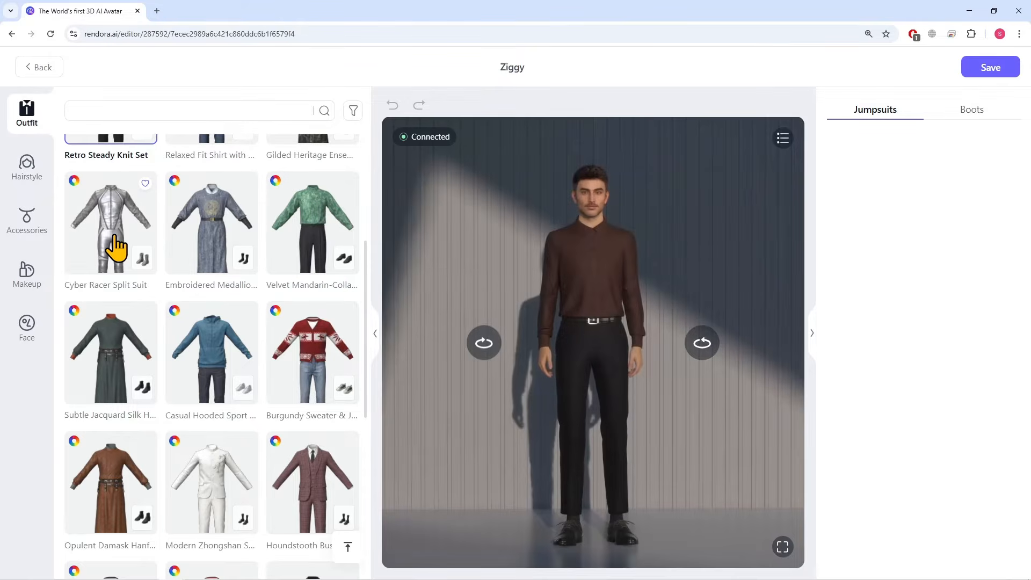
Dress the avatar in the navy Sports T-Shirt outfit with black shorts from the outfit library
scroll(171, 336, down, 2)
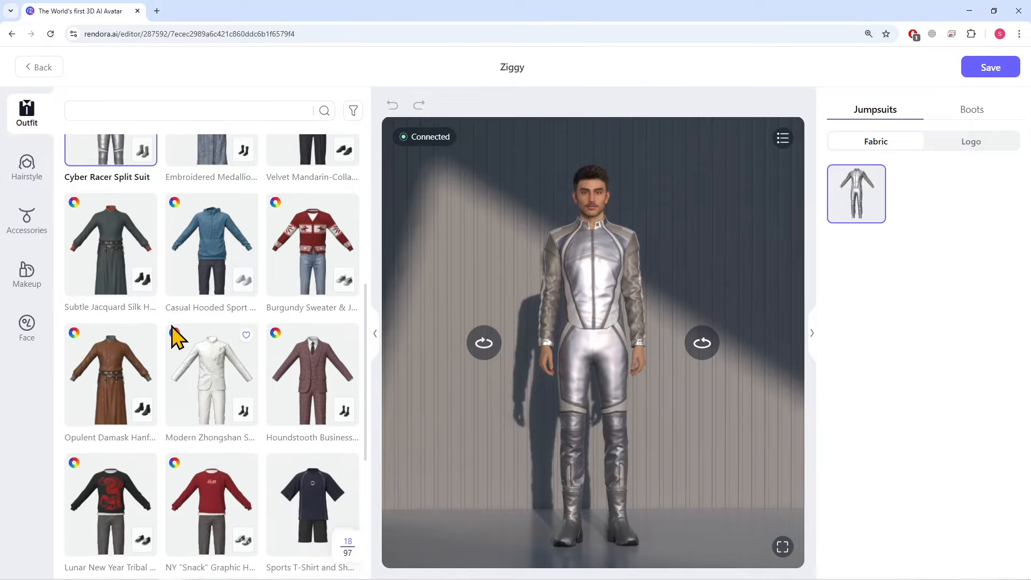
scroll(177, 335, down, 4)
click(321, 290)
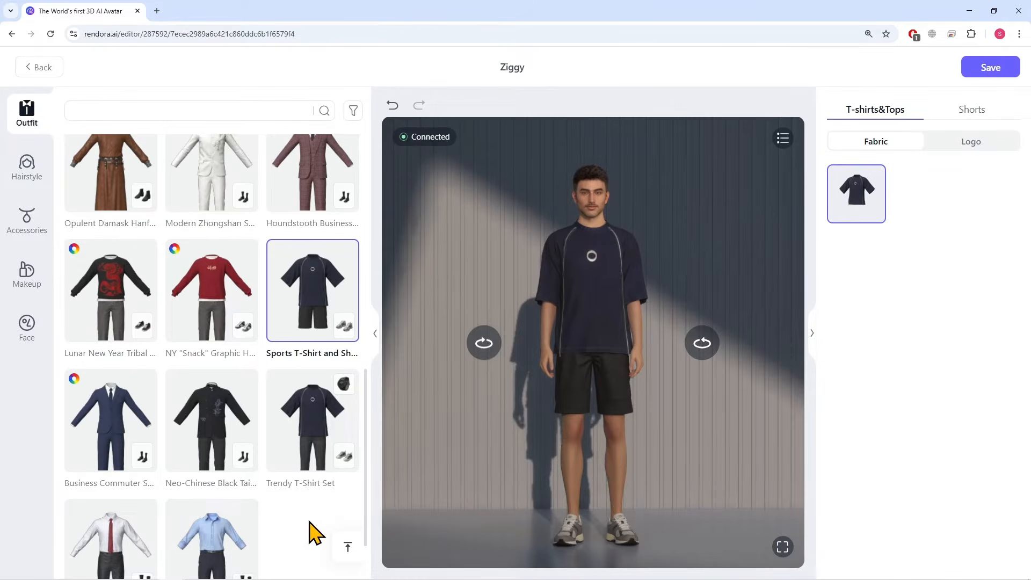
scroll(308, 520, up, 9)
Try the chin-length brown bob on the avatar, then give it the short reddish-brown hairstyle
click(31, 172)
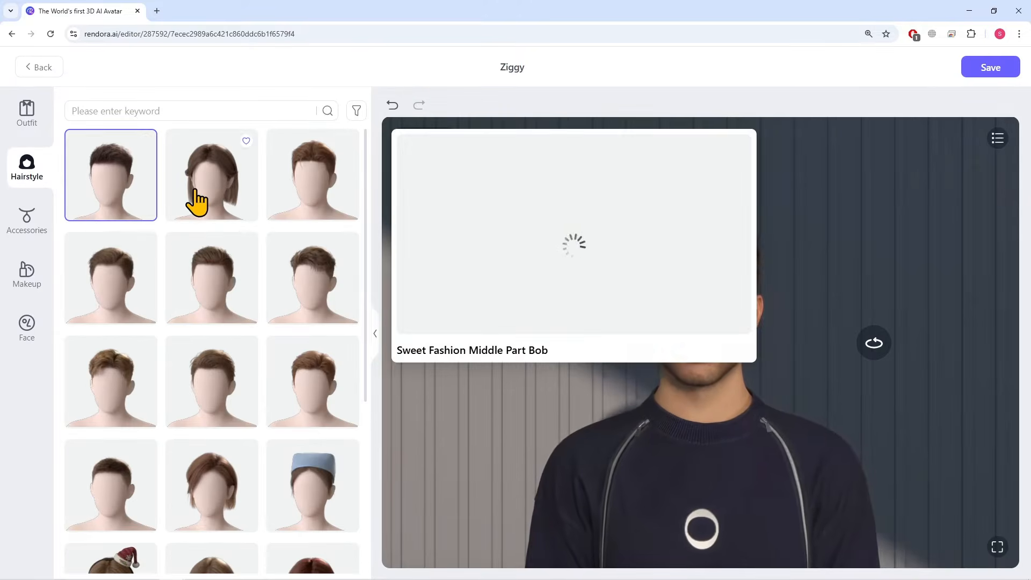
click(197, 201)
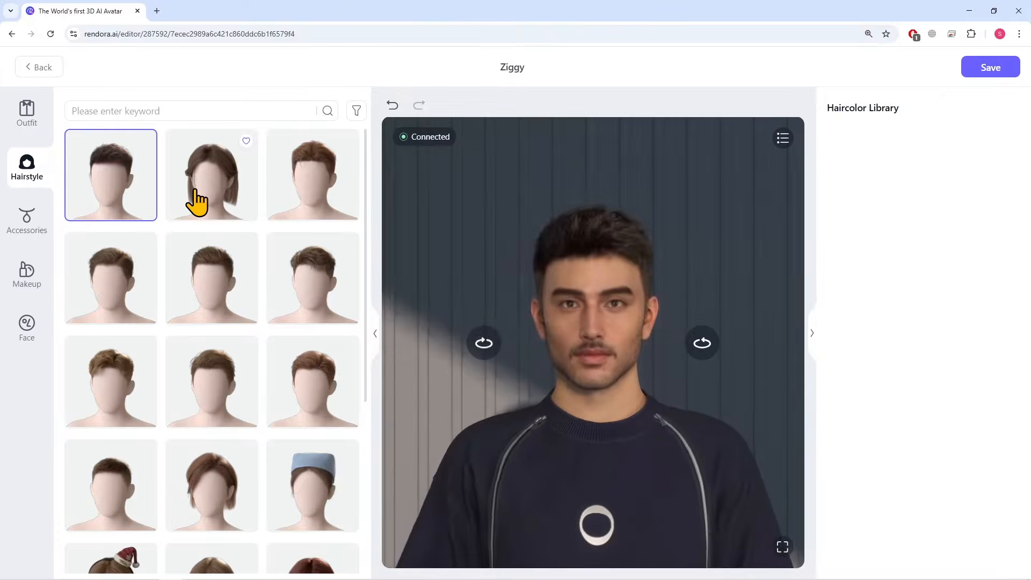
scroll(65, 247, down, 1)
scroll(64, 248, up, 1)
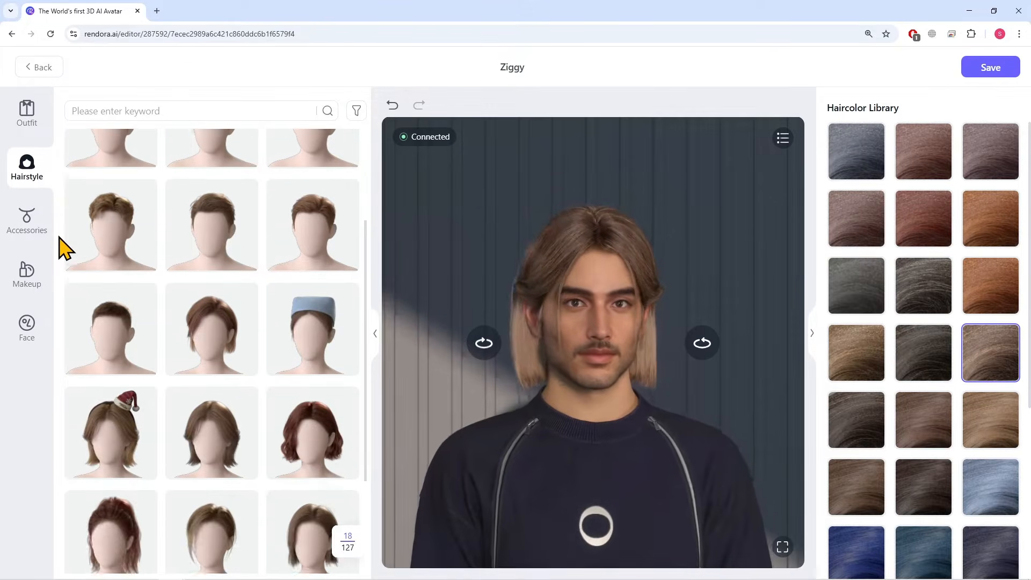
click(292, 207)
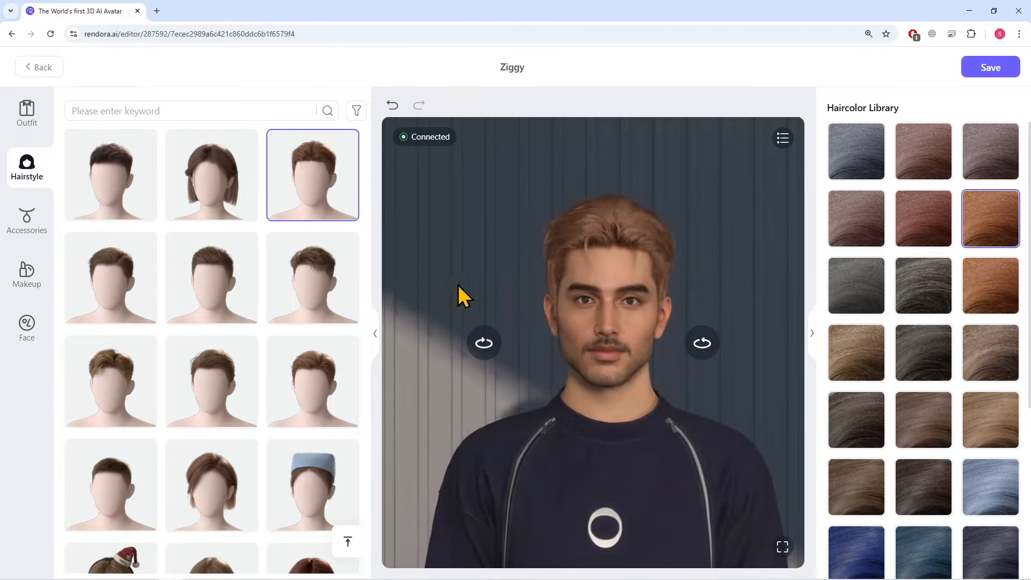
Change the avatar's short hairstyle to the dark grey shade from the haircolor library
scroll(883, 255, down, 1)
click(907, 287)
scroll(875, 285, up, 1)
click(868, 292)
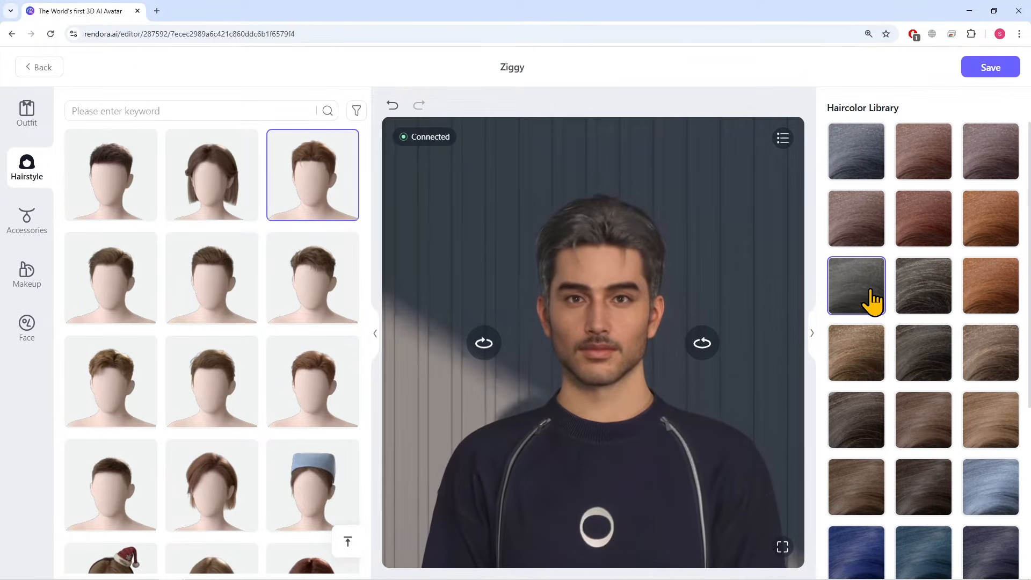
Try the clear rimless glasses and the black sunglasses from the glasses accessories on the avatar
click(27, 220)
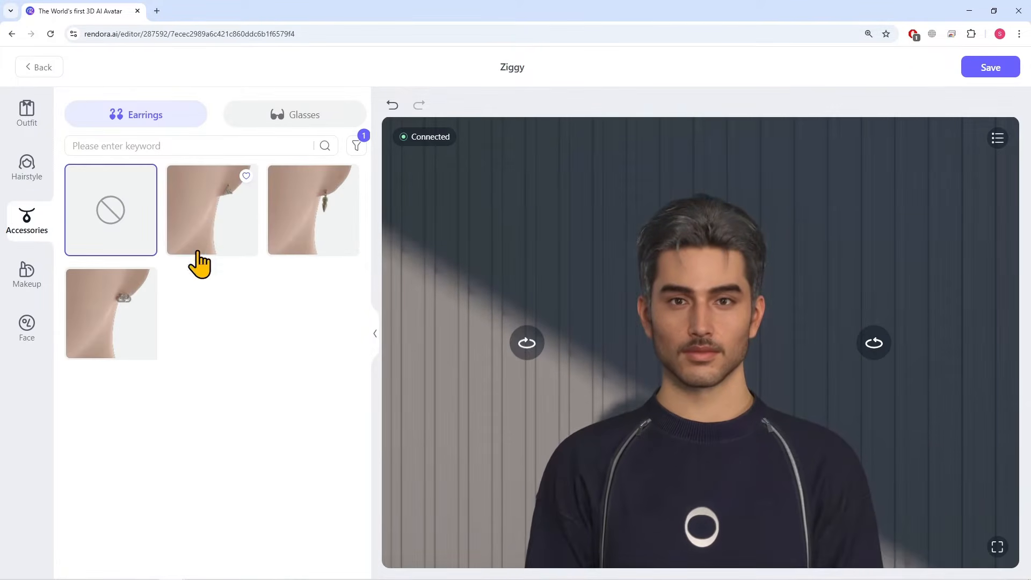
mouse_move(278, 228)
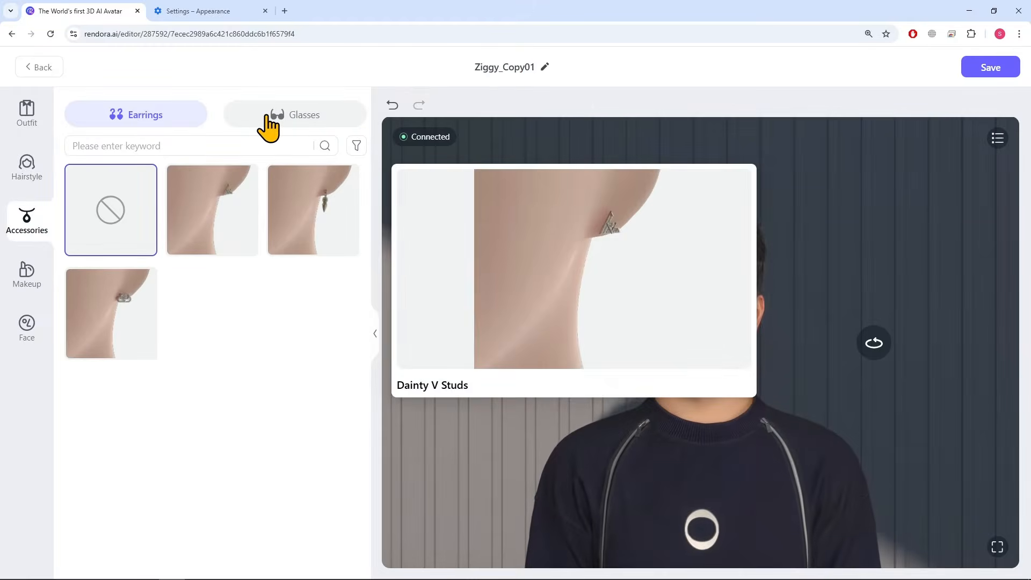
click(269, 123)
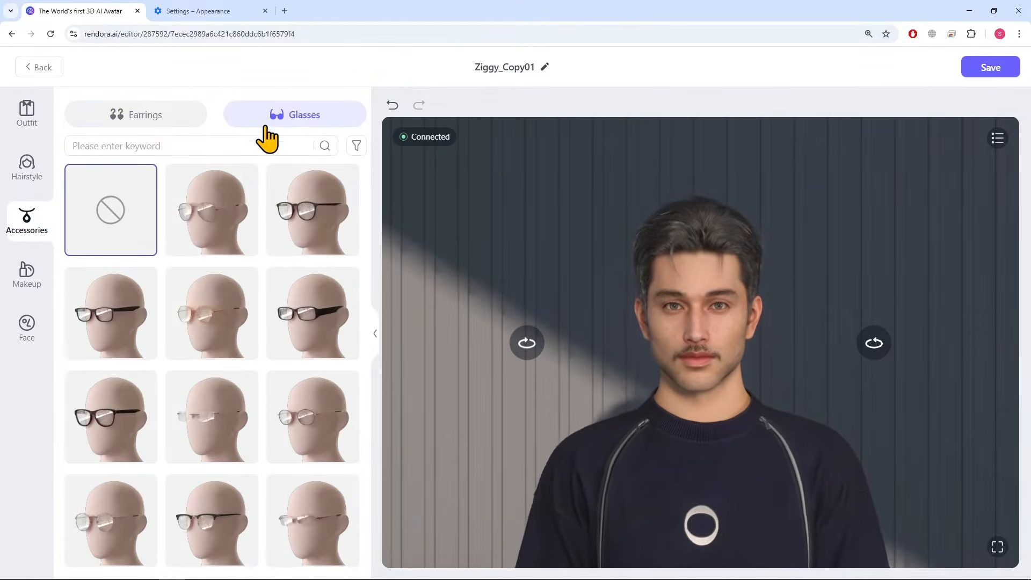
click(290, 230)
scroll(259, 292, down, 3)
click(212, 282)
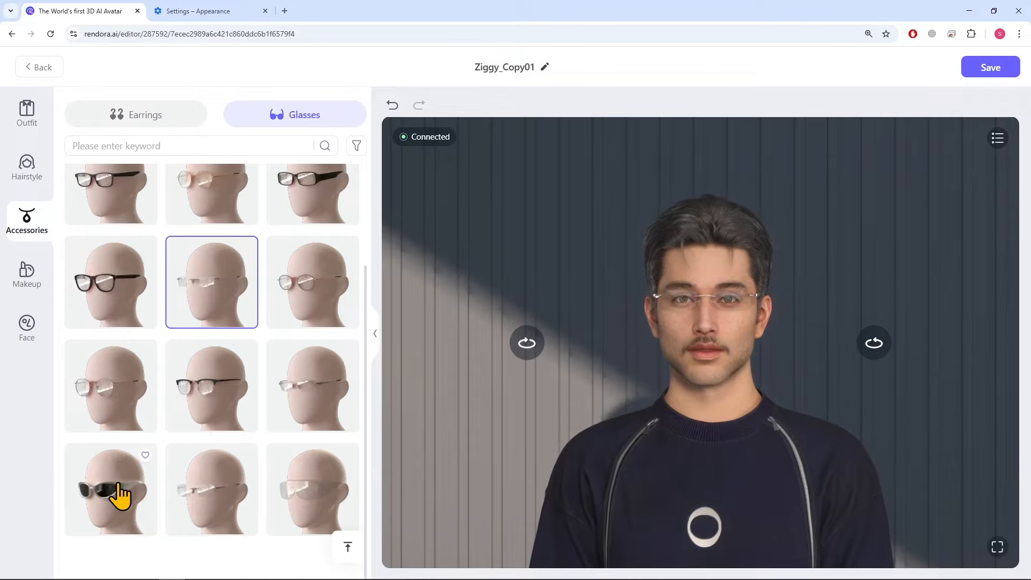
click(128, 497)
scroll(264, 506, up, 5)
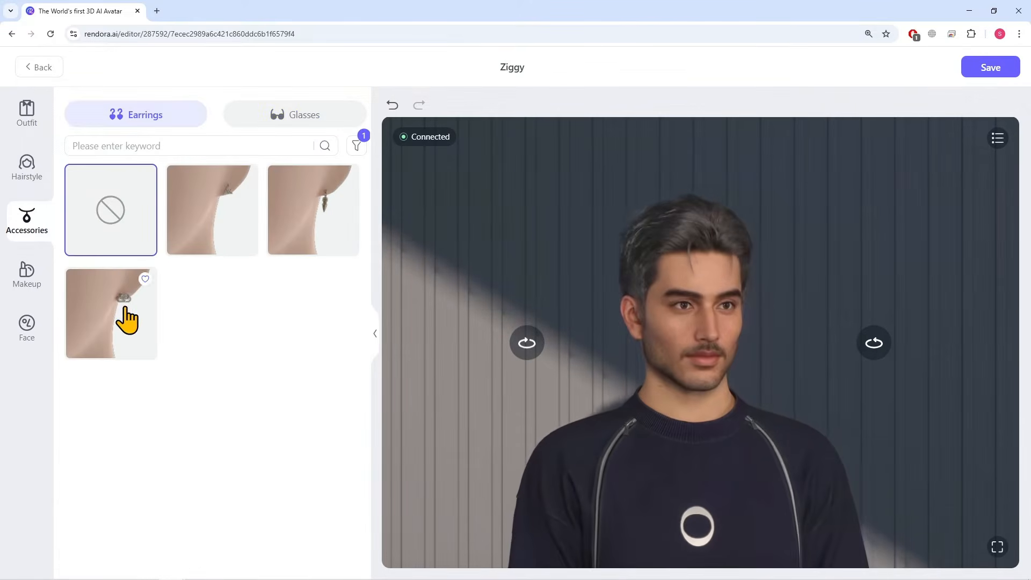
Apply the Iron makeup to the avatar and give it the Quadrangular Face shape
click(32, 290)
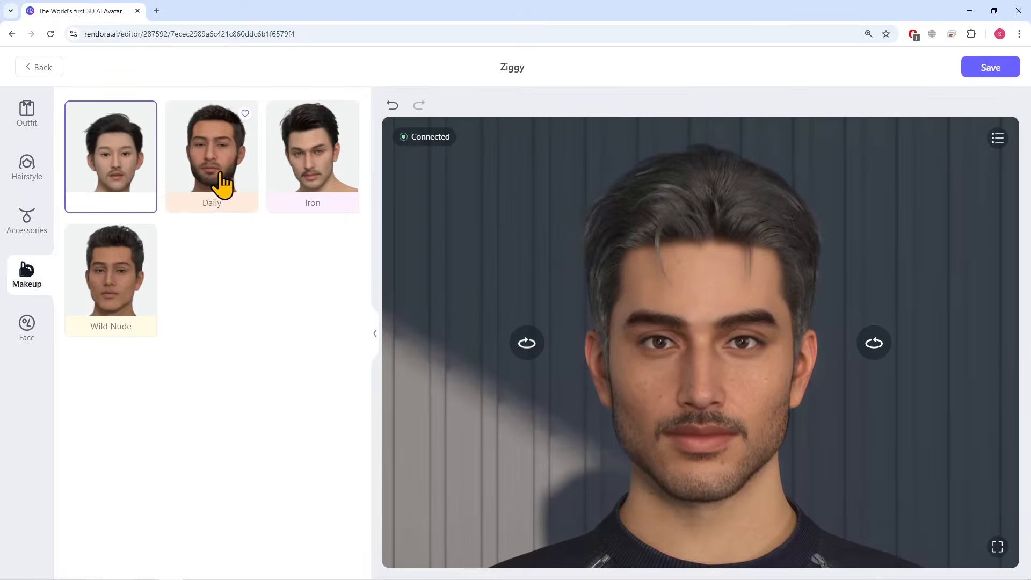
click(305, 176)
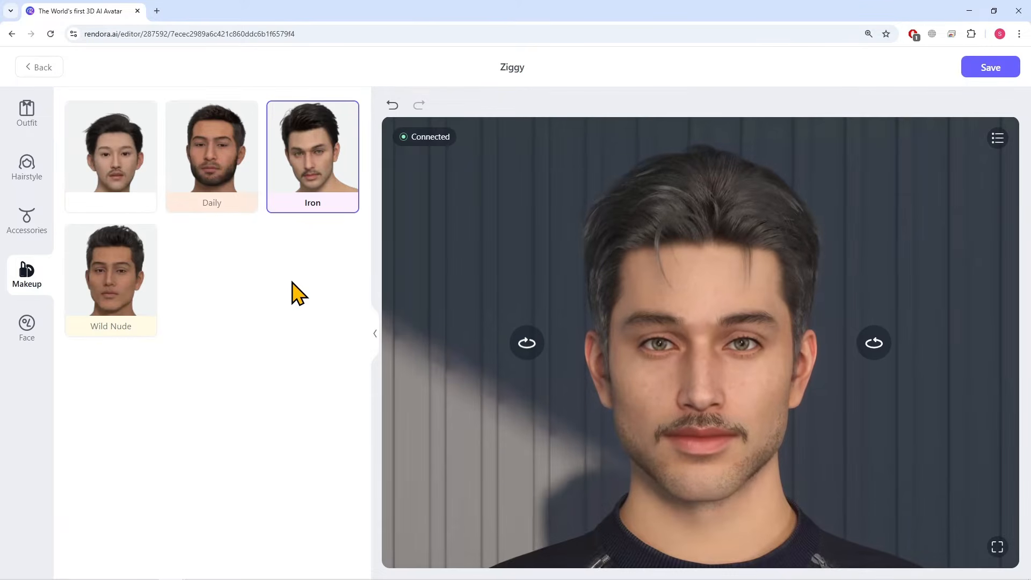
click(25, 328)
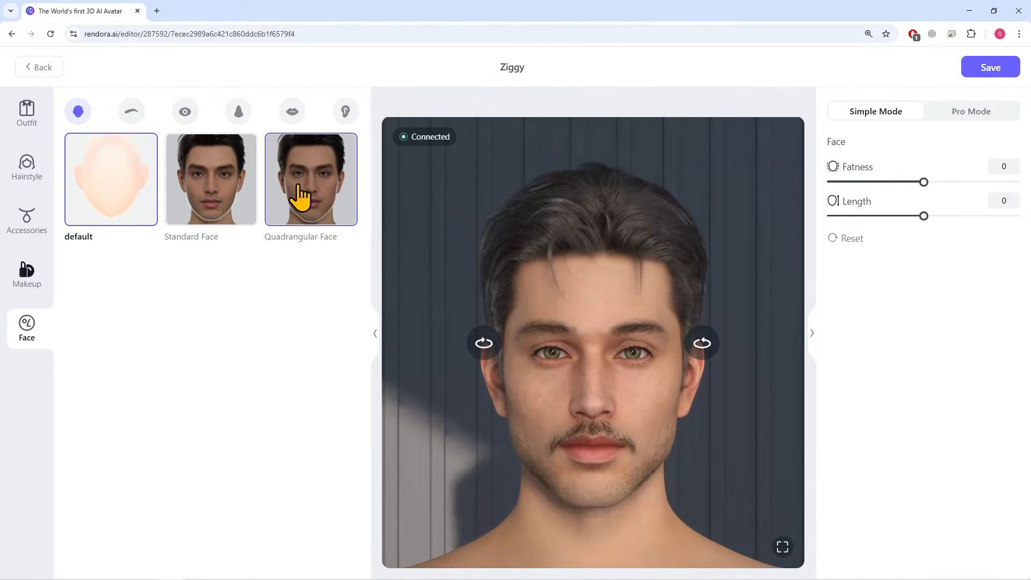
click(299, 185)
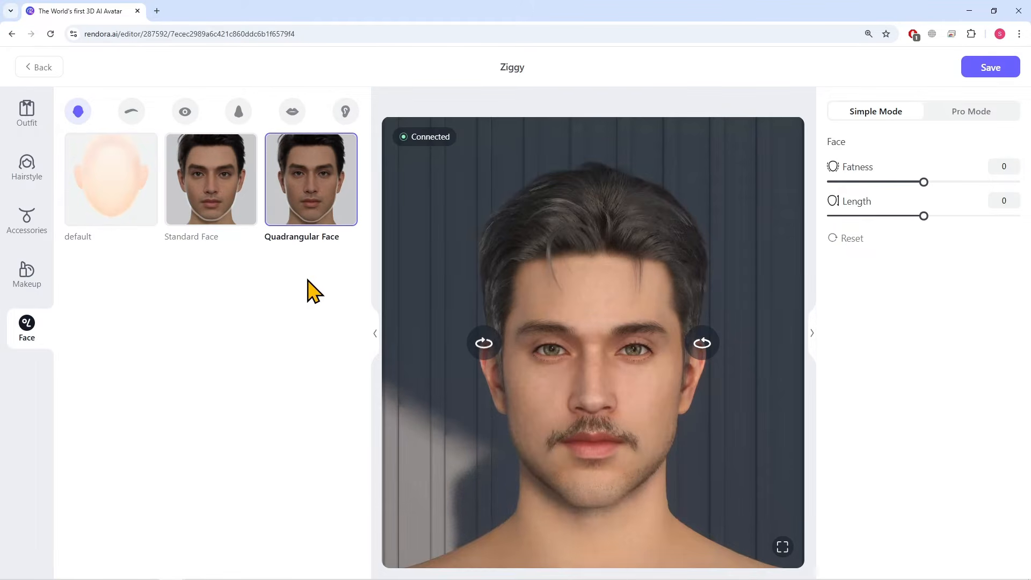
Give the avatar the thick straight eyebrows and bring up the eye shape options
click(131, 113)
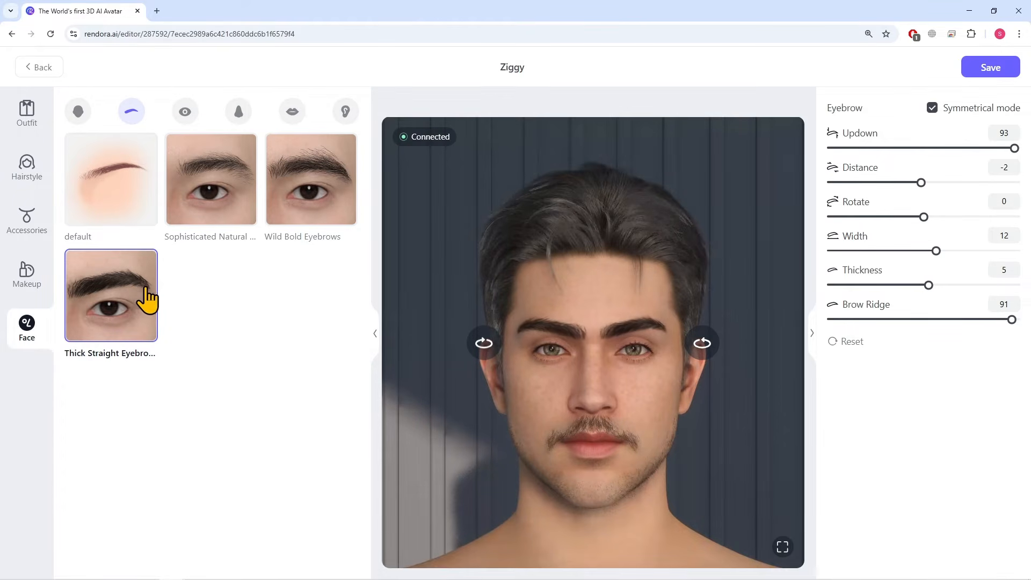
click(184, 111)
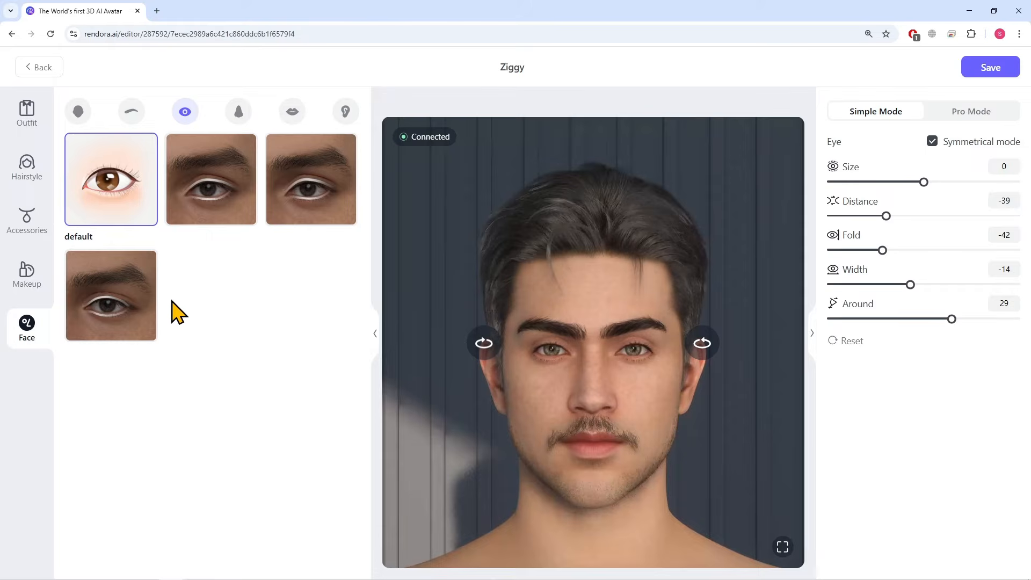
Reshape the avatar's nose in Simple Mode with size -10, updown -47, width 1 and around 15
click(239, 111)
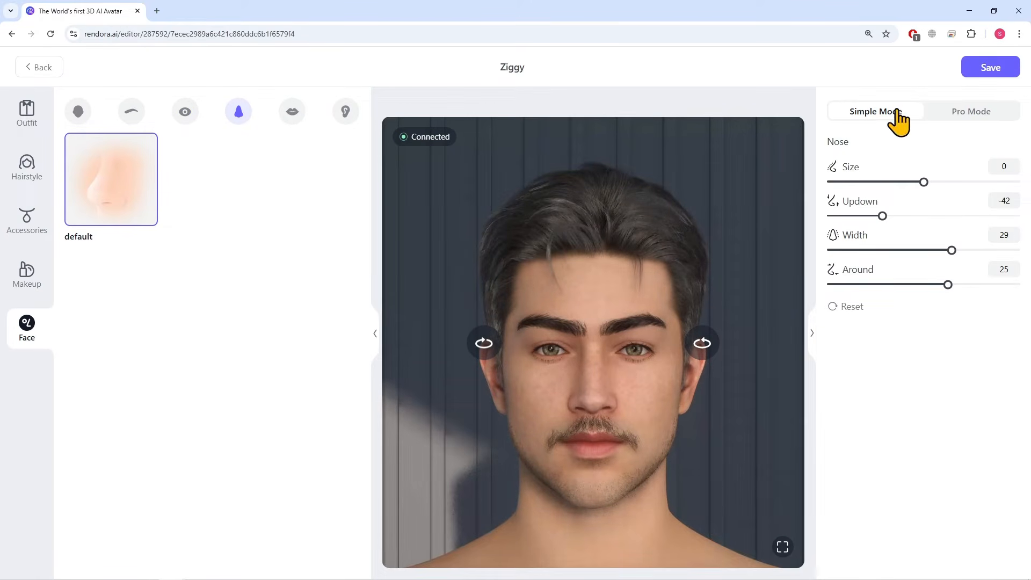
click(953, 111)
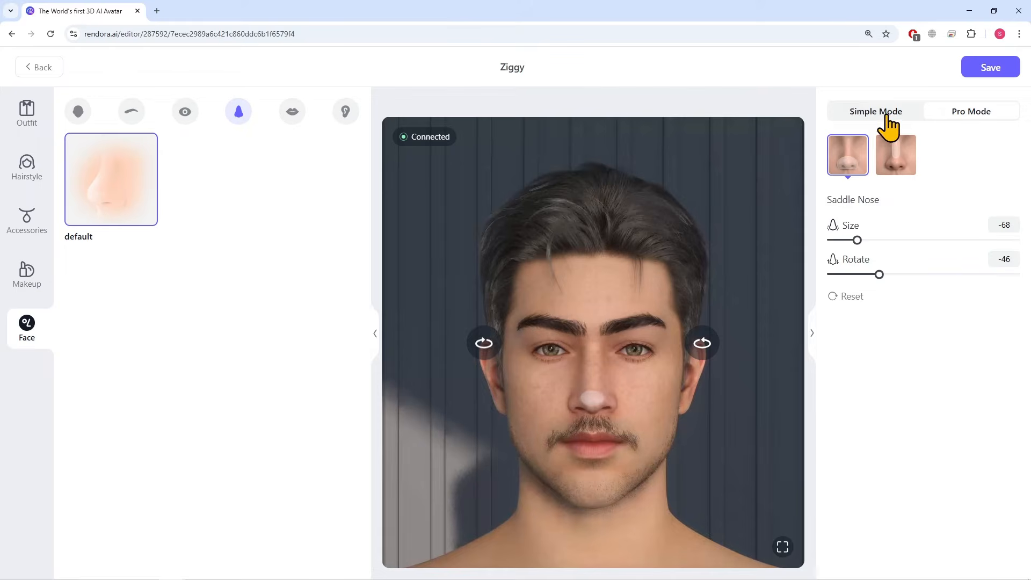
click(886, 120)
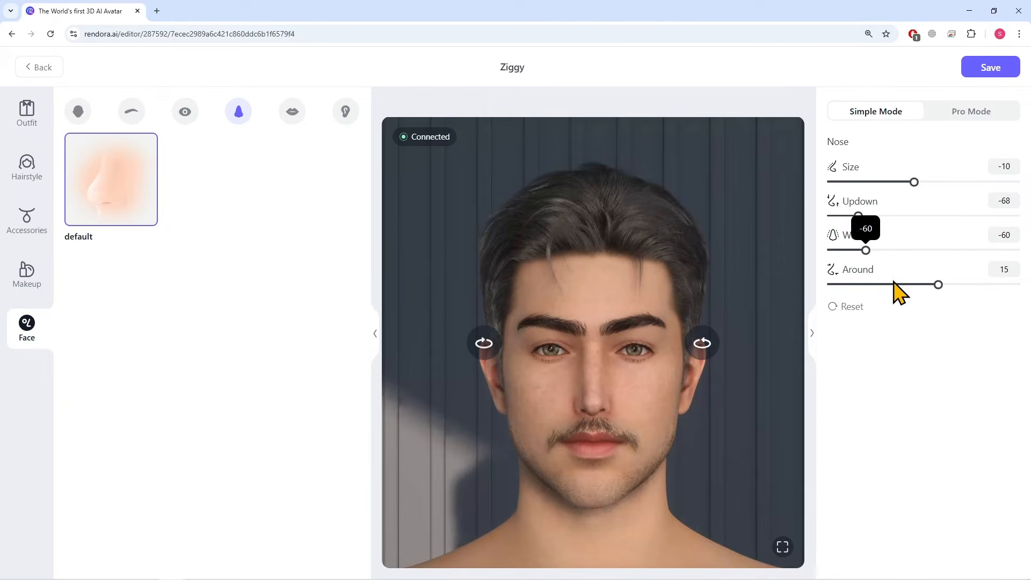
drag(899, 285, 934, 263)
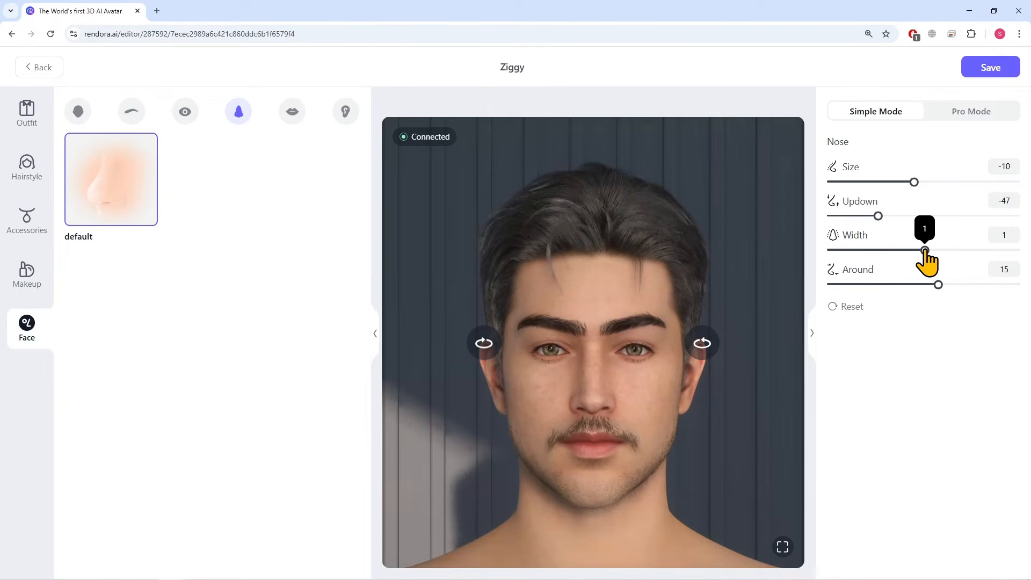
click(904, 285)
Apply the Wavy-Shaped Lips to the avatar's mouth and bring up the ear adjustments
click(292, 111)
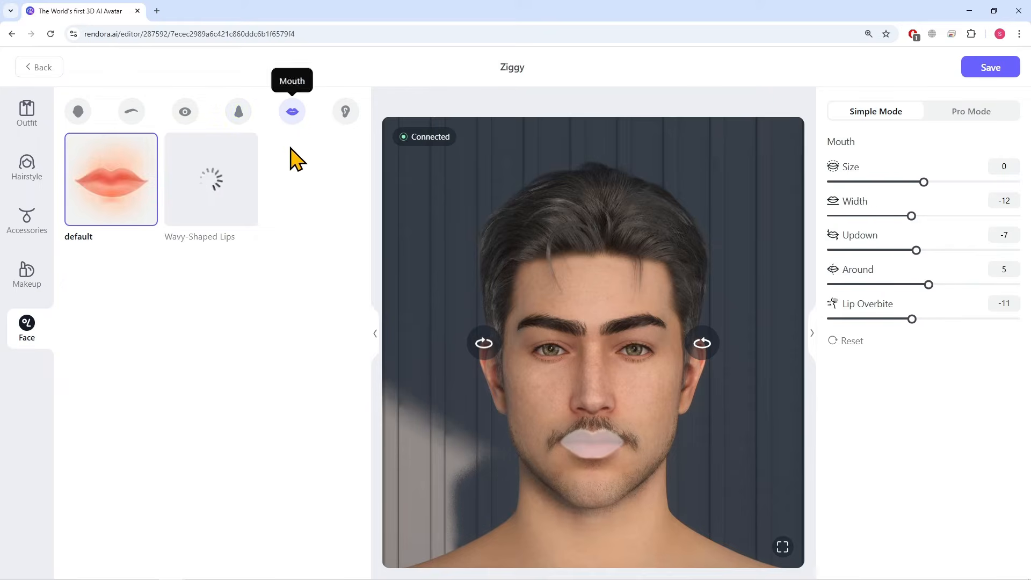
click(228, 188)
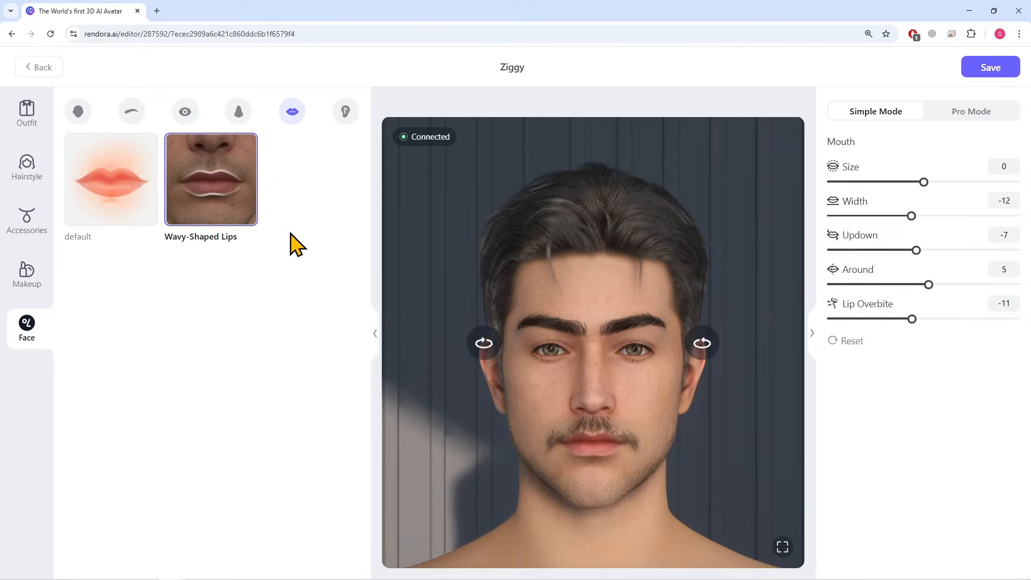
click(345, 111)
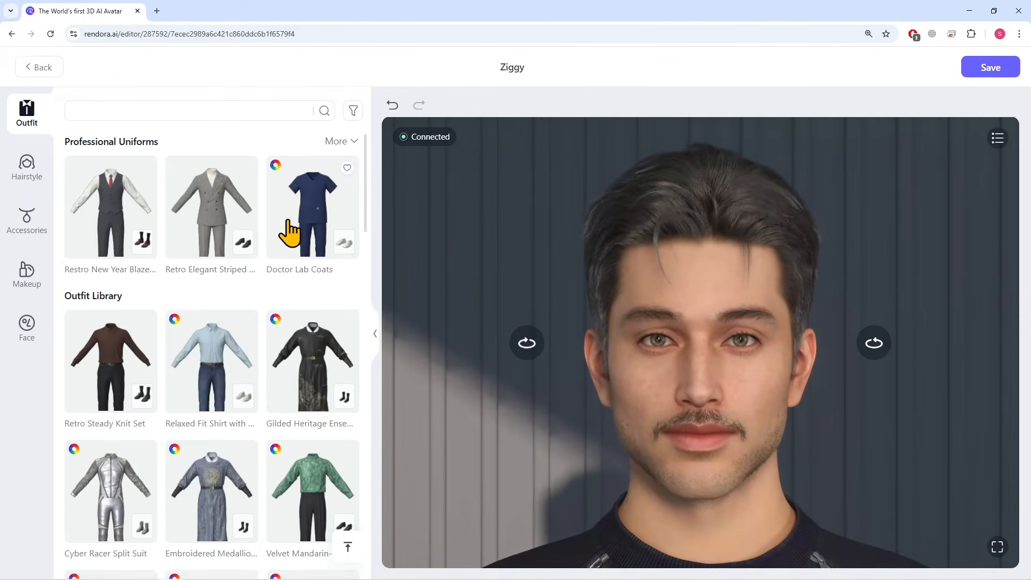
Save the customized avatar as a new avatar and return to the video project
scroll(288, 230, down, 2)
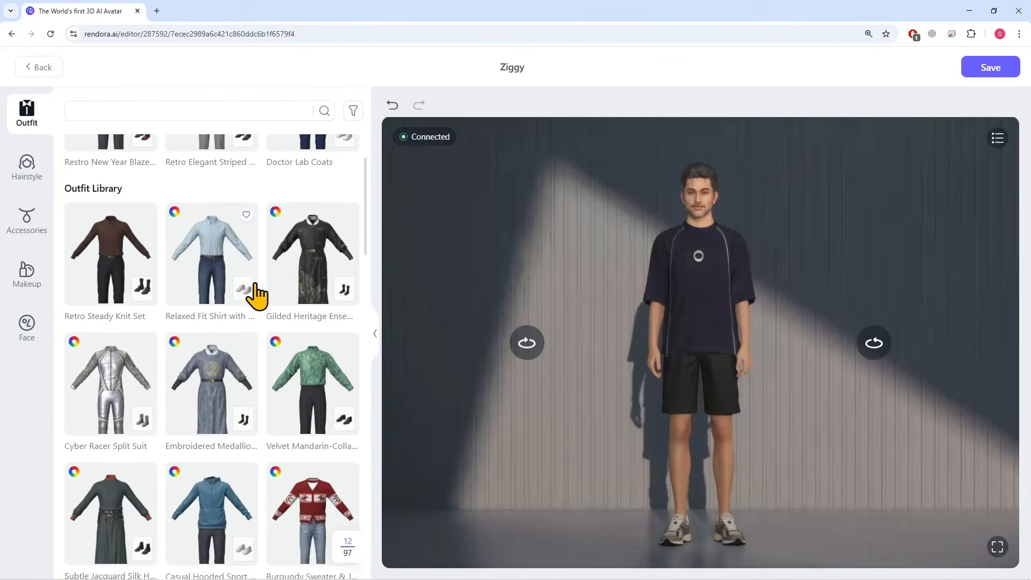
scroll(252, 295, up, 2)
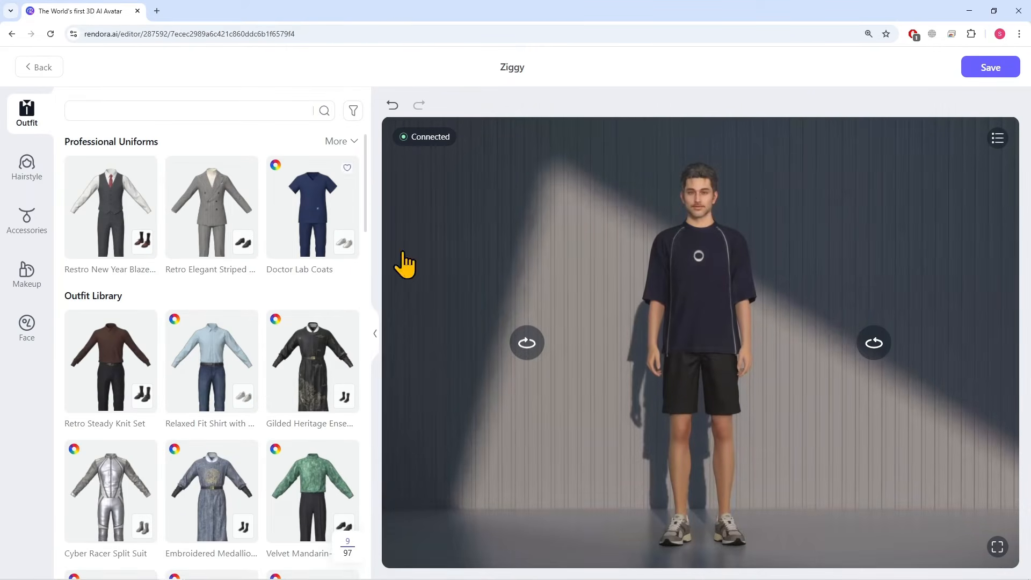
click(987, 69)
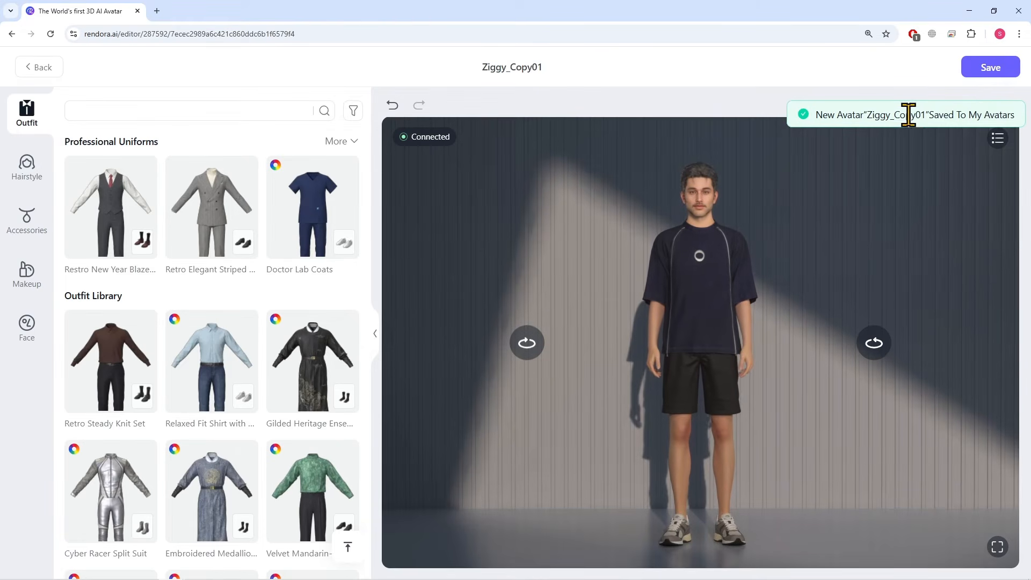
drag(907, 115, 1015, 114)
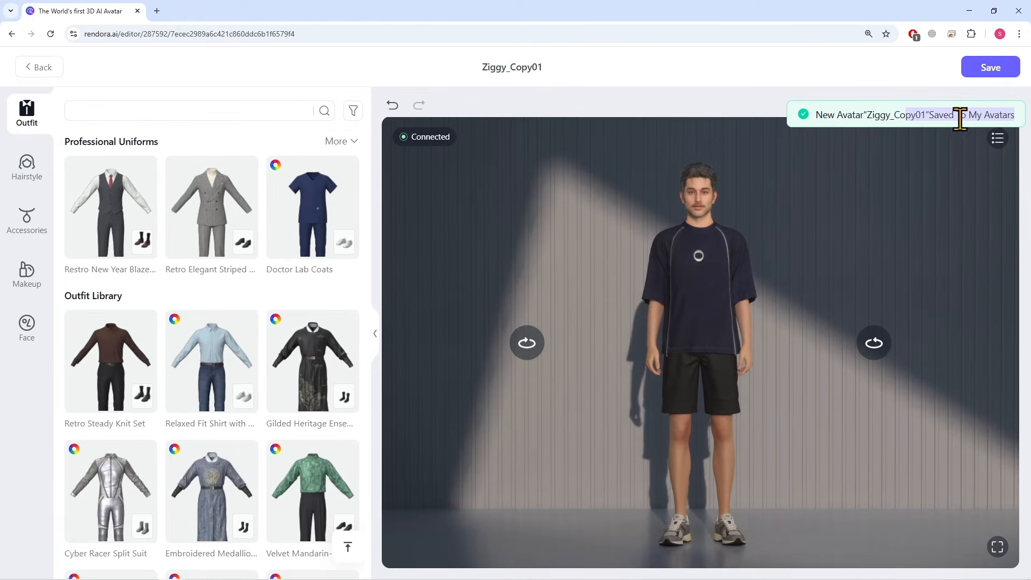
click(46, 69)
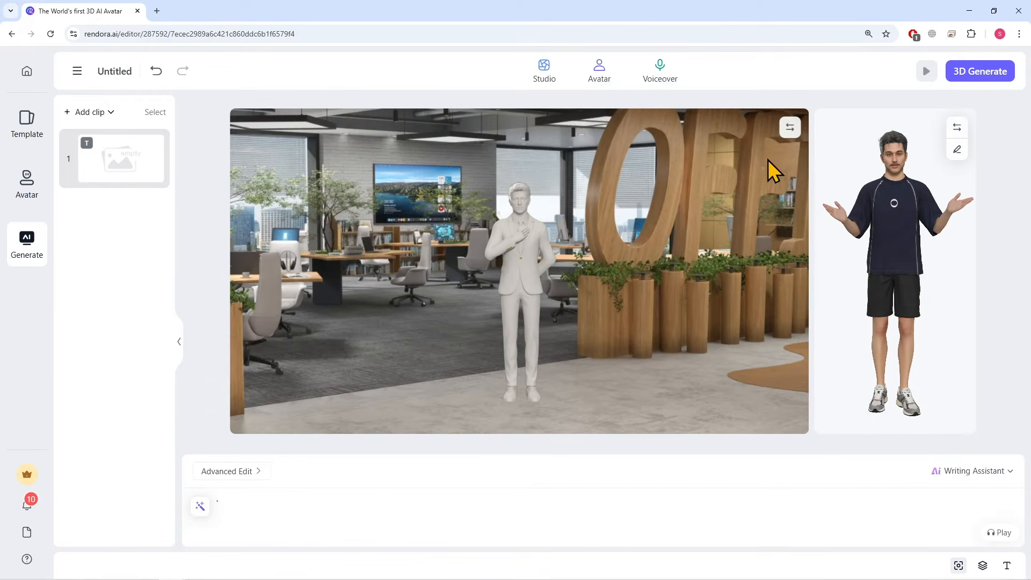
Browse the landscape studio scene library from the indoor scenes down to the custom background
click(787, 132)
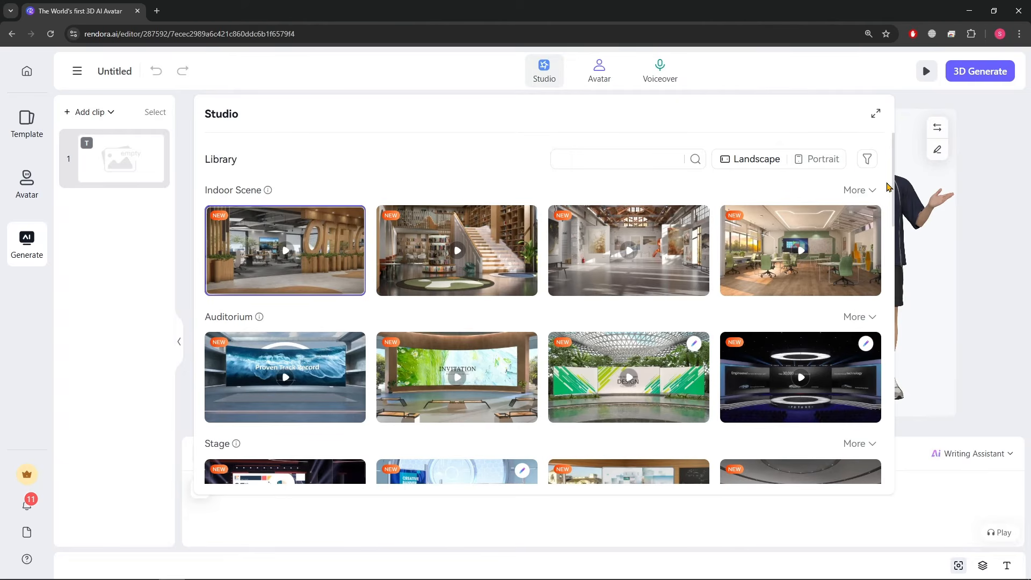
scroll(887, 186, down, 20)
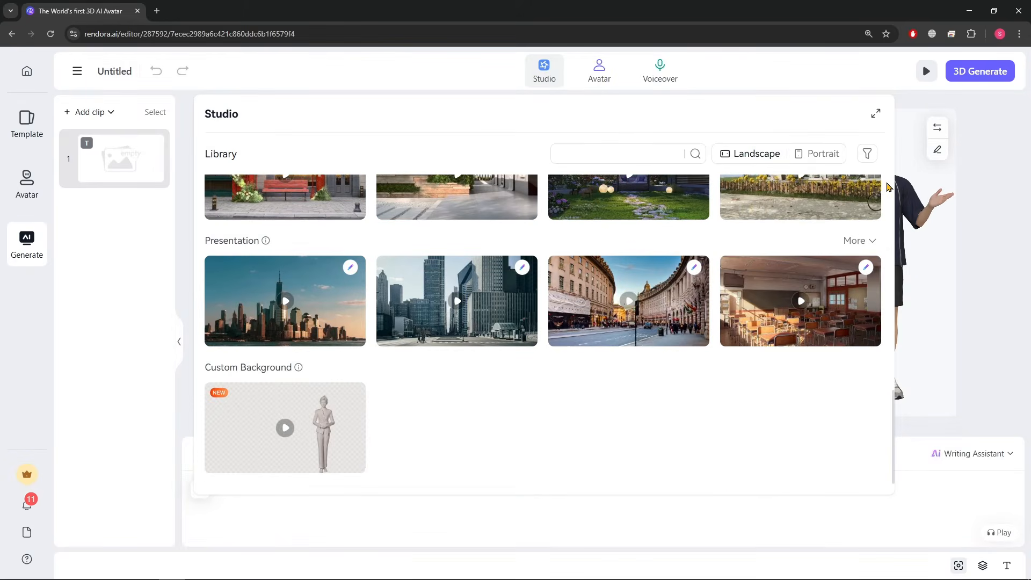
scroll(887, 186, up, 8)
scroll(887, 186, up, 6)
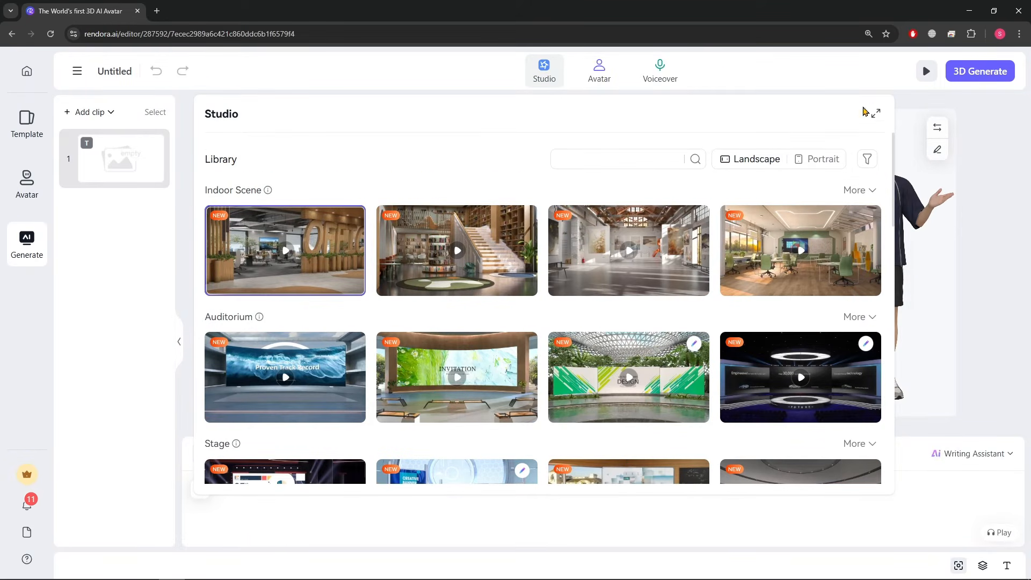
click(872, 112)
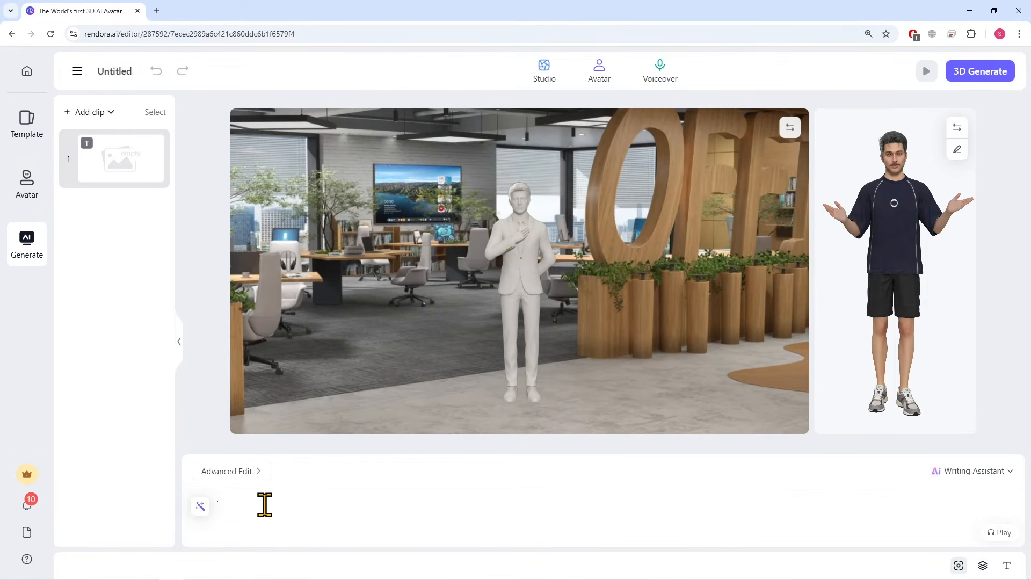
Write a short script introducing the presenter and Rendora AI with a subscribe request, and replace it with the AI-improved version
text(a)
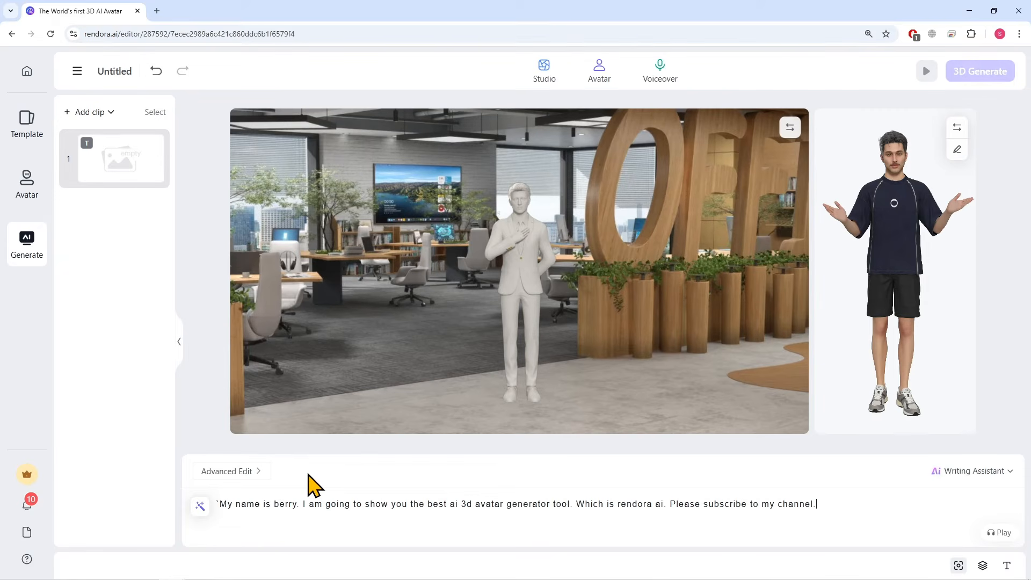
click(200, 507)
click(277, 475)
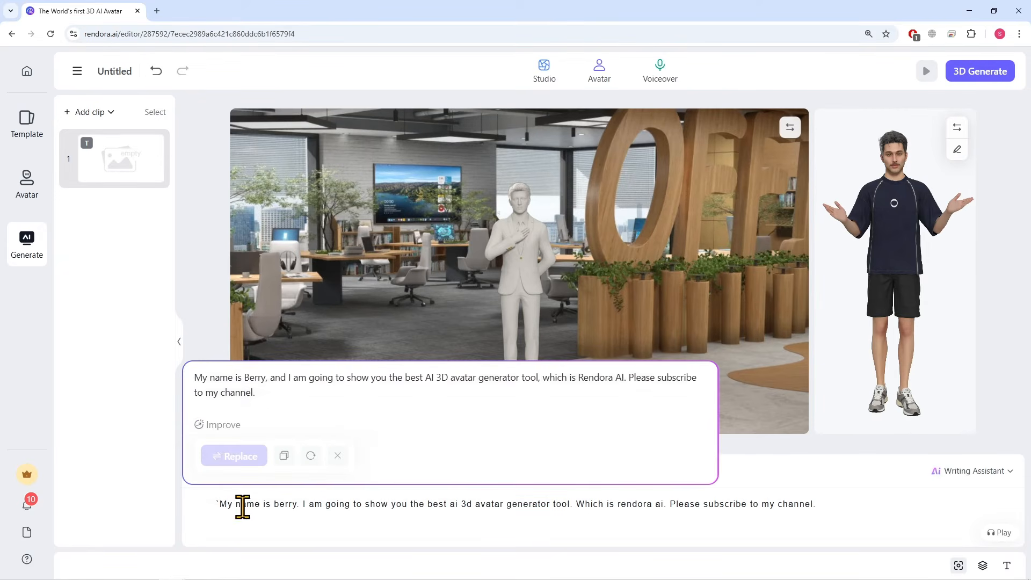
click(243, 455)
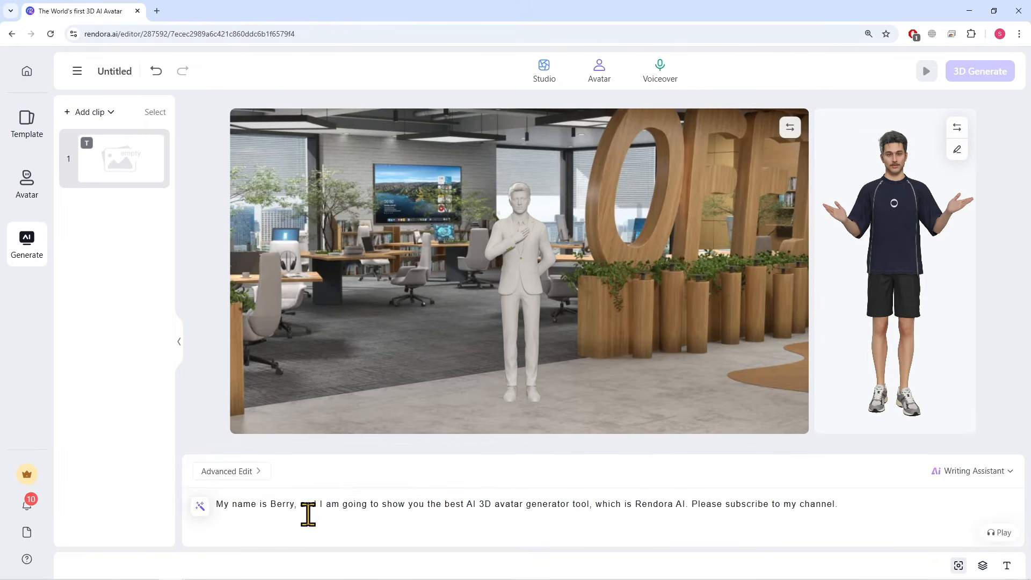
Look through the English male voiceovers and choose the Speaker action style for the performance
click(664, 81)
scroll(526, 274, down, 2)
scroll(605, 283, down, 10)
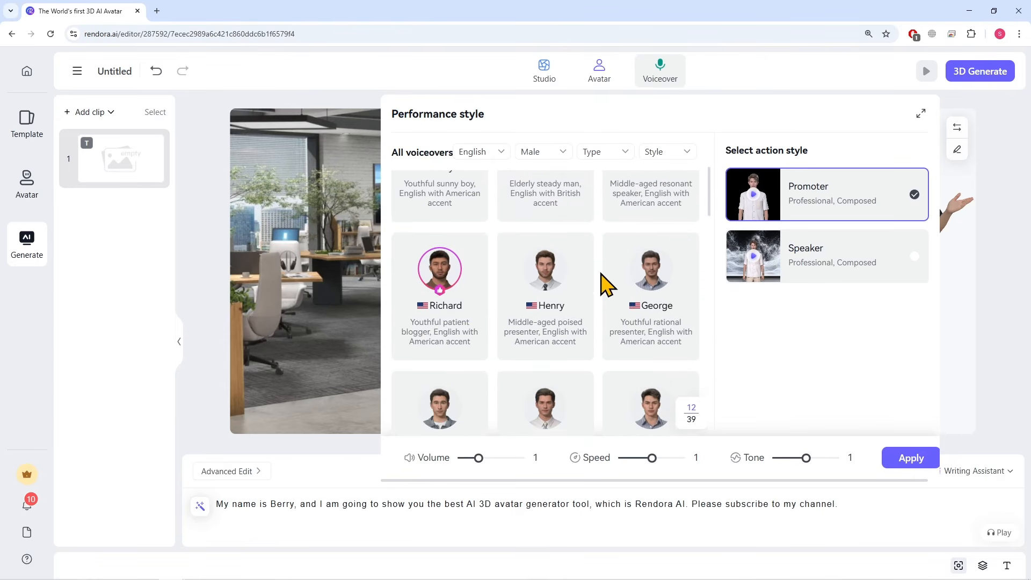
scroll(605, 298, up, 10)
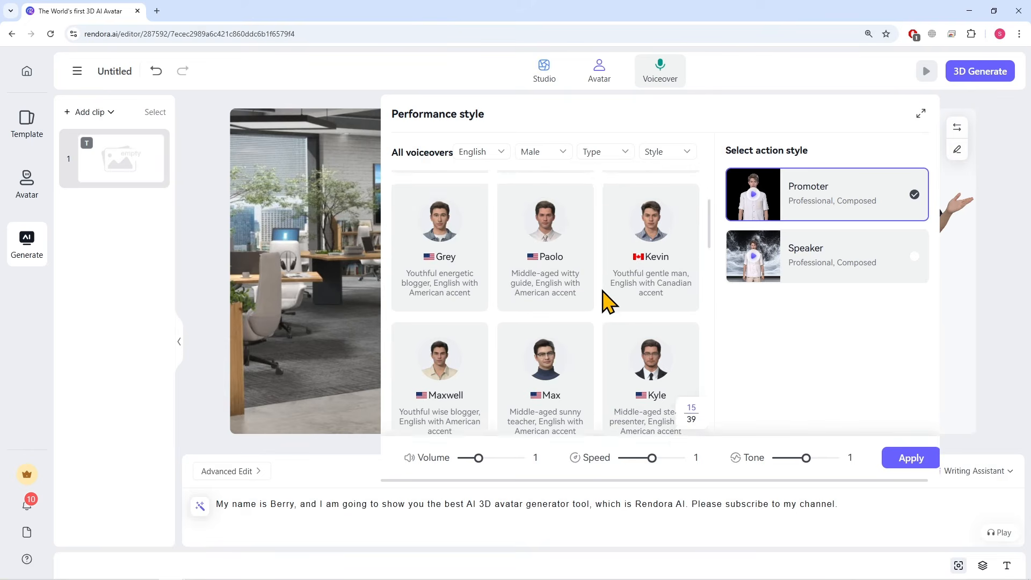
scroll(529, 332, down, 6)
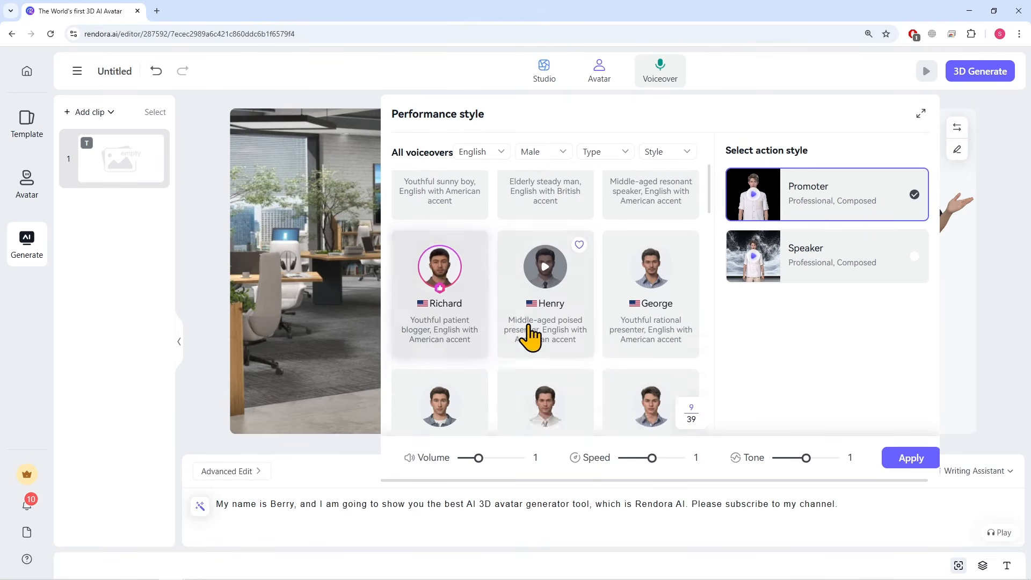
scroll(617, 322, up, 8)
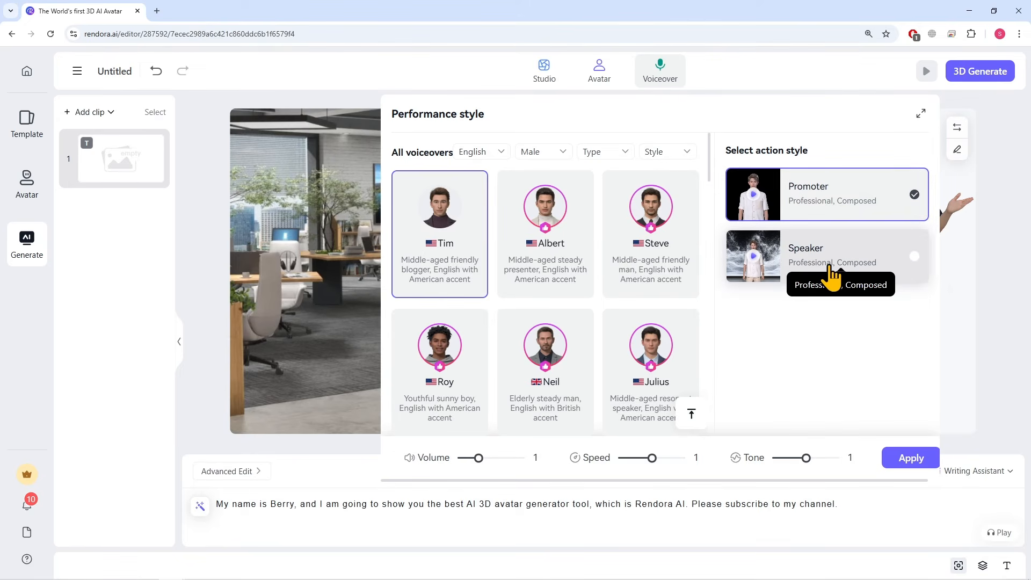
click(915, 265)
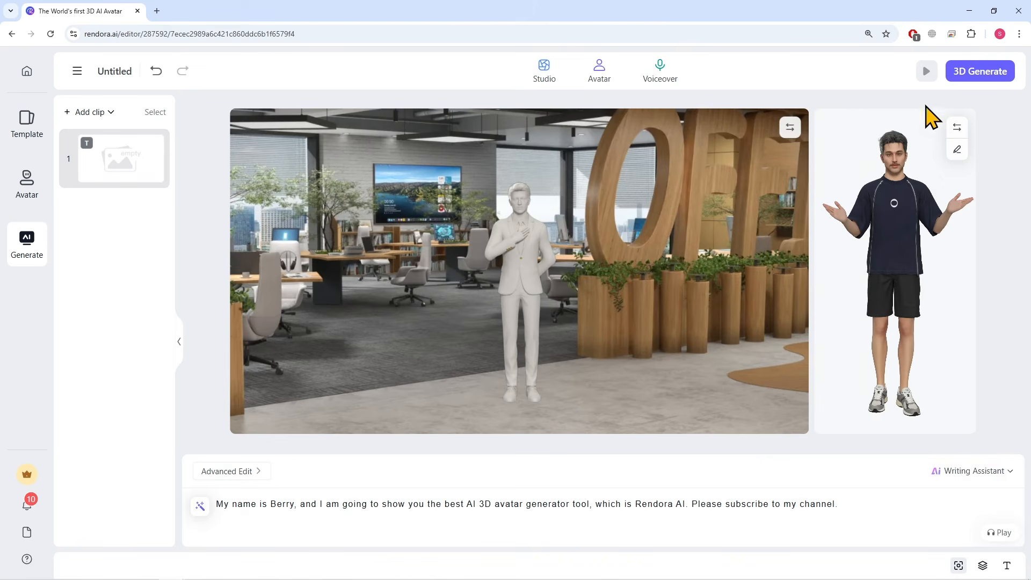
Generate the 3D video and export it as a 1080P mp4 at 30fps with recommended bitrate and subtitles
click(973, 75)
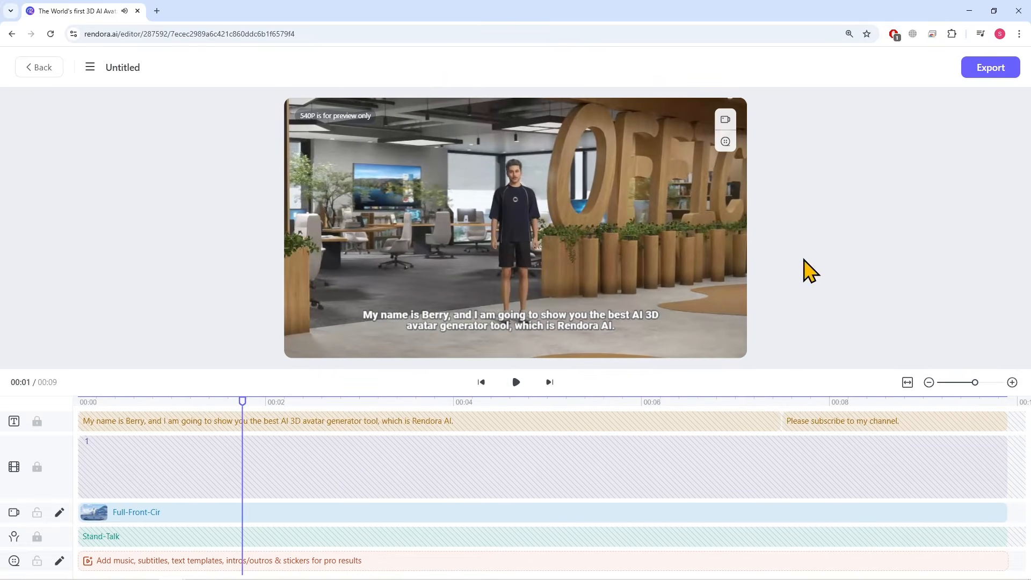
click(978, 79)
click(753, 304)
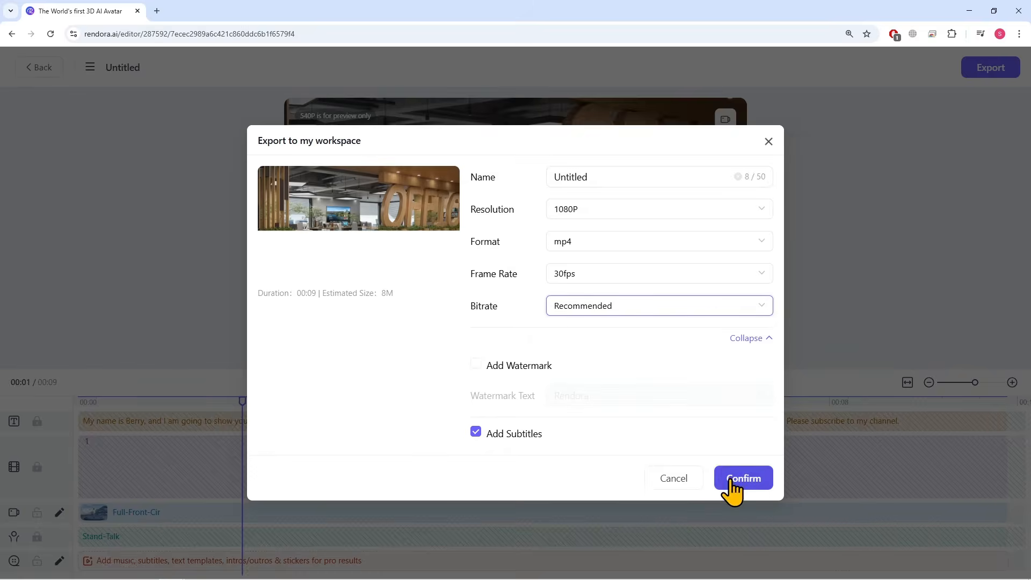
click(729, 488)
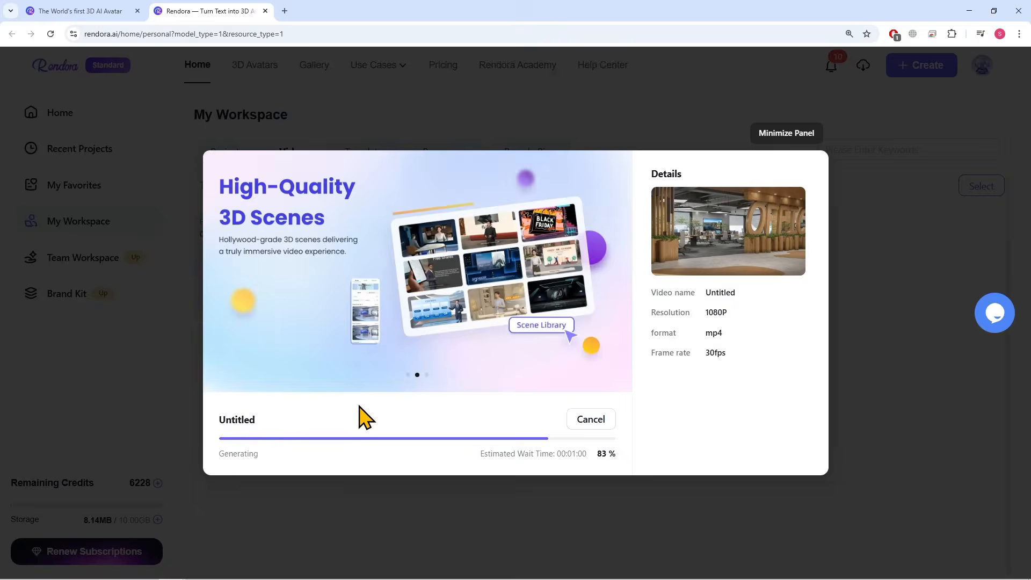